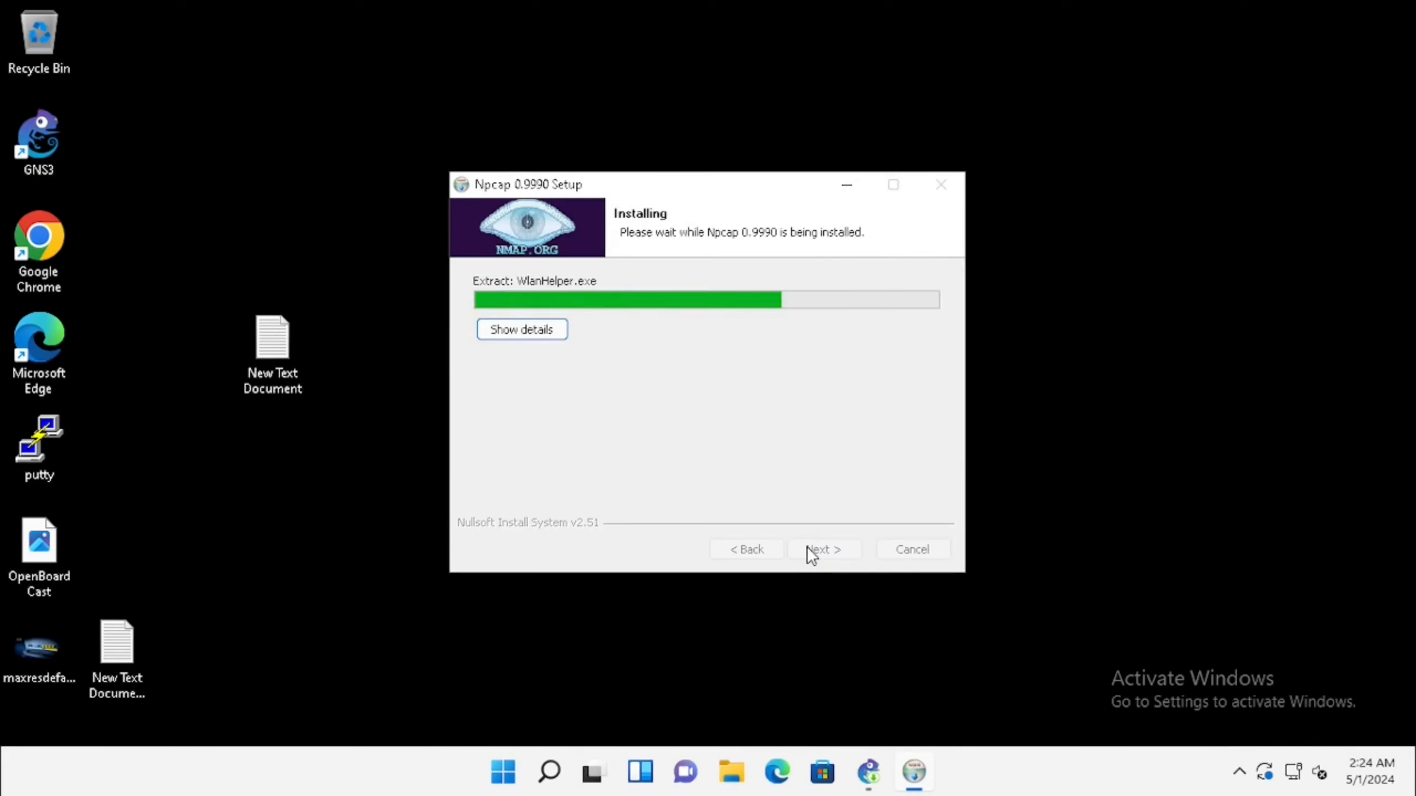
Open the Windows network connections list by running ncpa.cpl
key("super+r")
type("np")
key("BackSpace")
type("cpa.cpl")
key("Return")
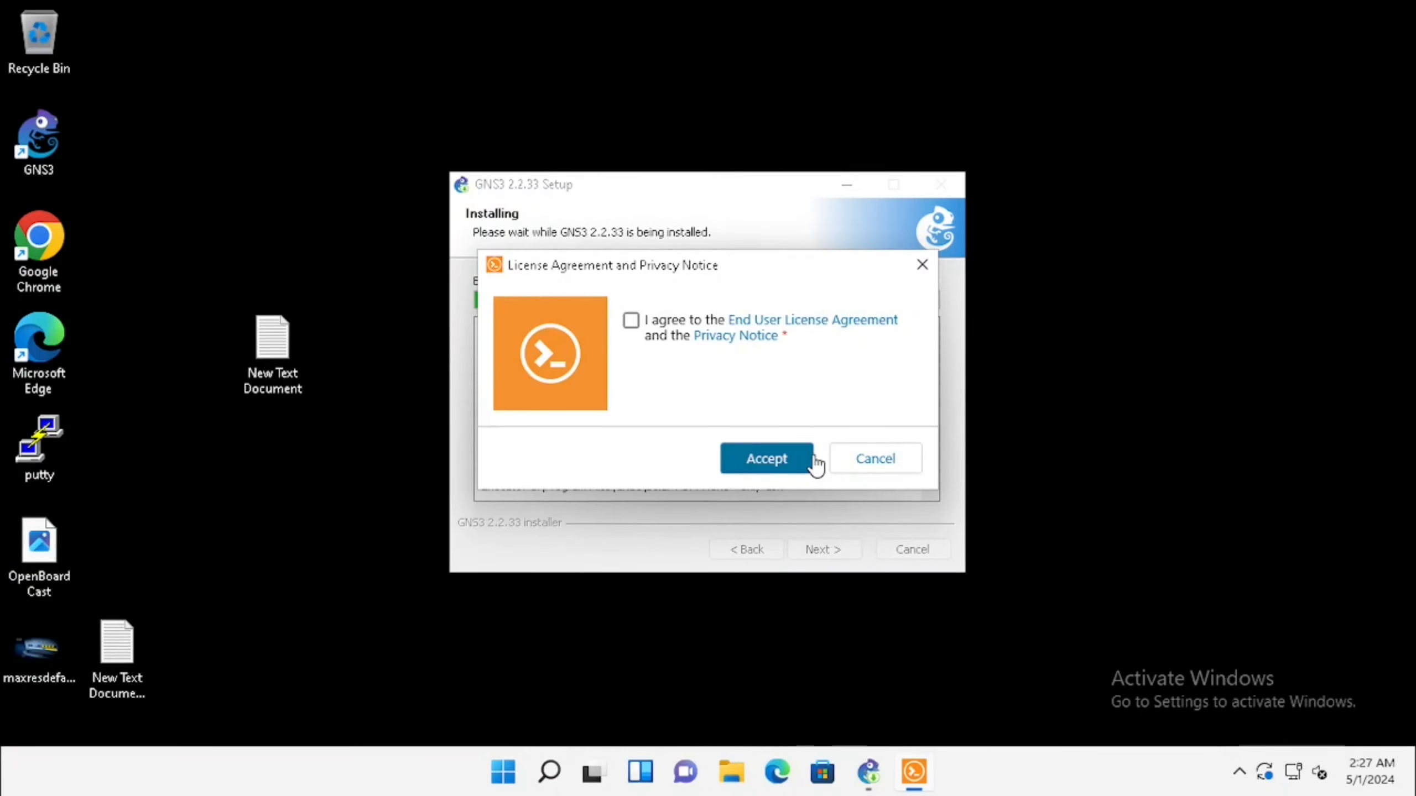
Accept the Solar-PuTTY license agreement and privacy notice, and dismiss the request for an e-mail address
left_click(628, 320)
left_click(765, 459)
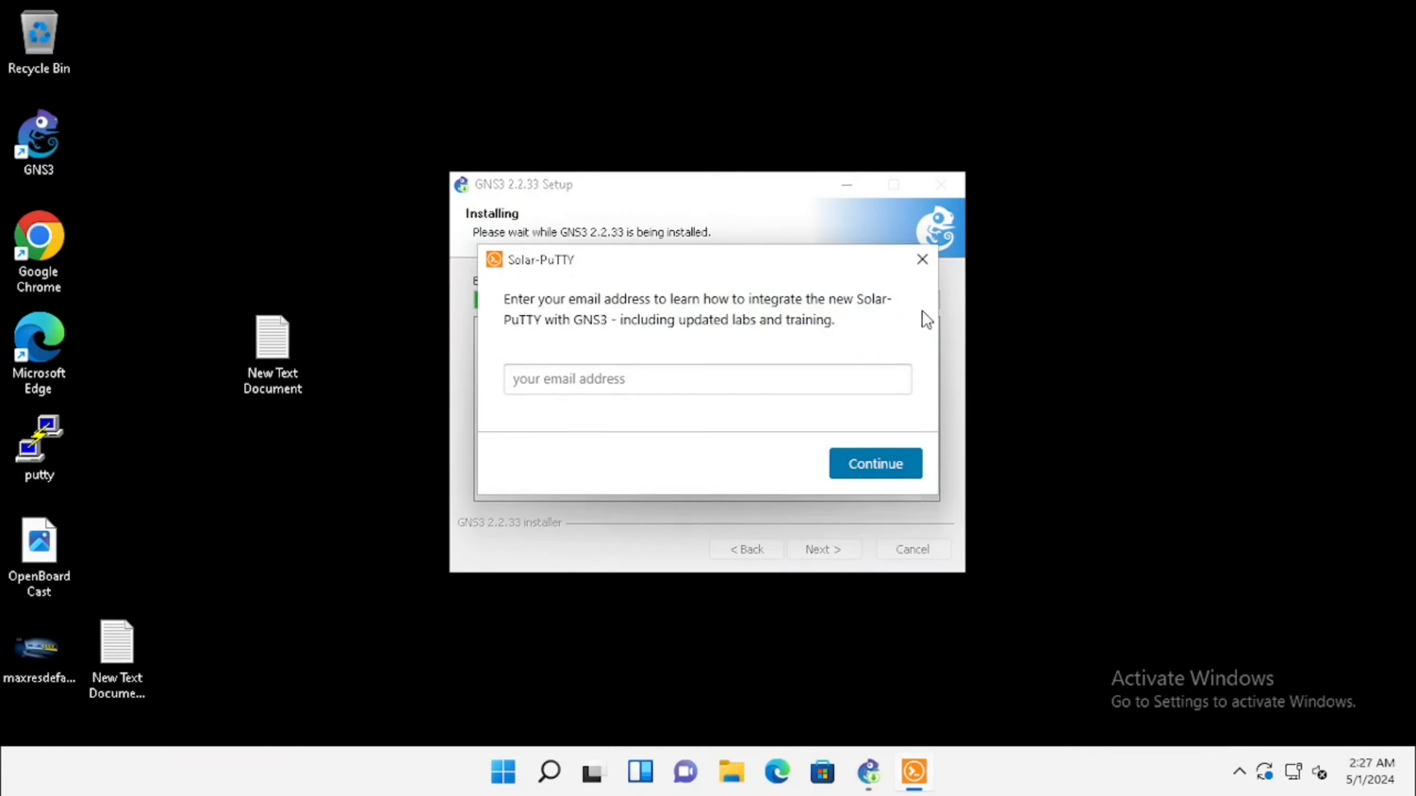
left_click(921, 259)
Finish the GNS3 2.2.33 setup without the free Solarwinds Standard Toolset license and close the browser page it opens
left_click(834, 551)
left_click(720, 409)
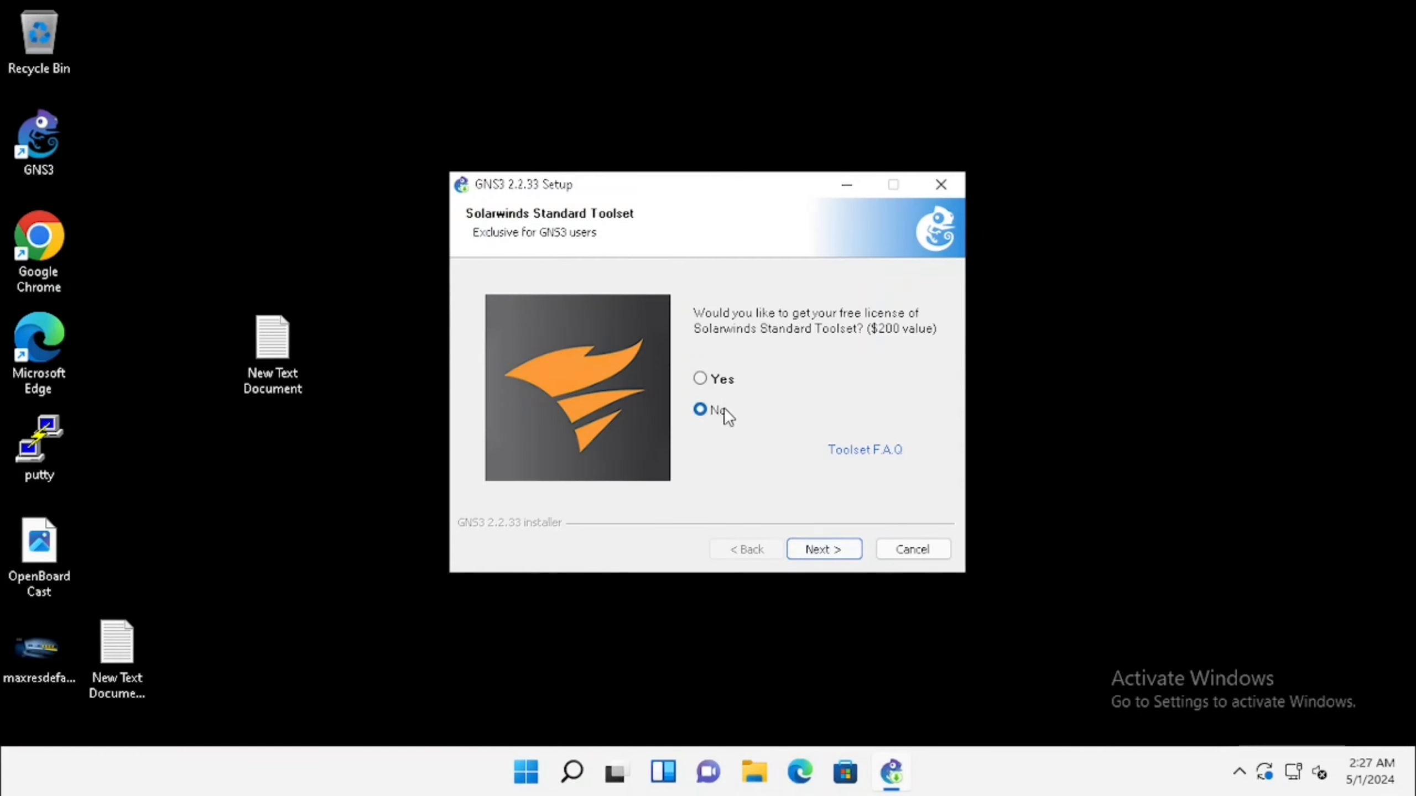
left_click(826, 551)
left_click(826, 551)
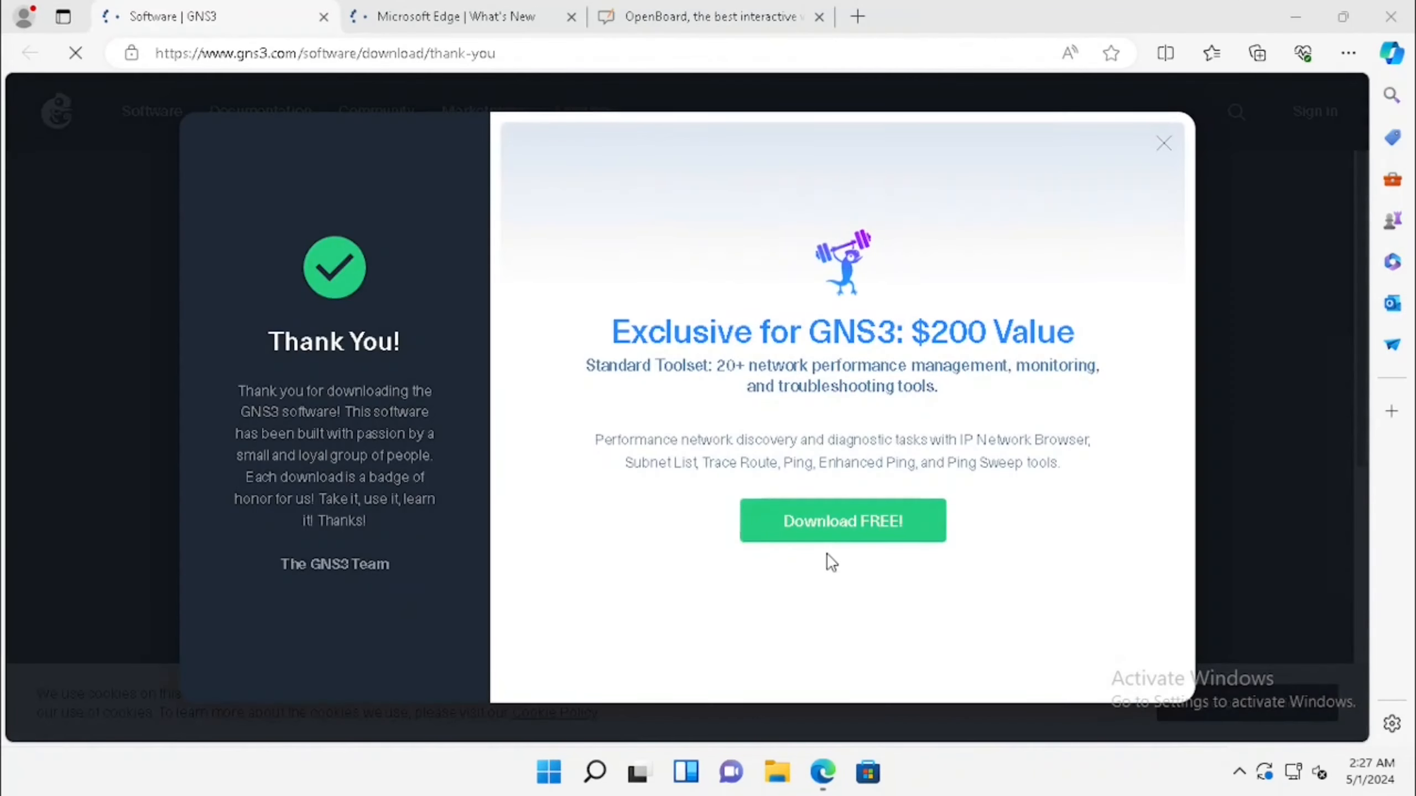
left_click(1391, 17)
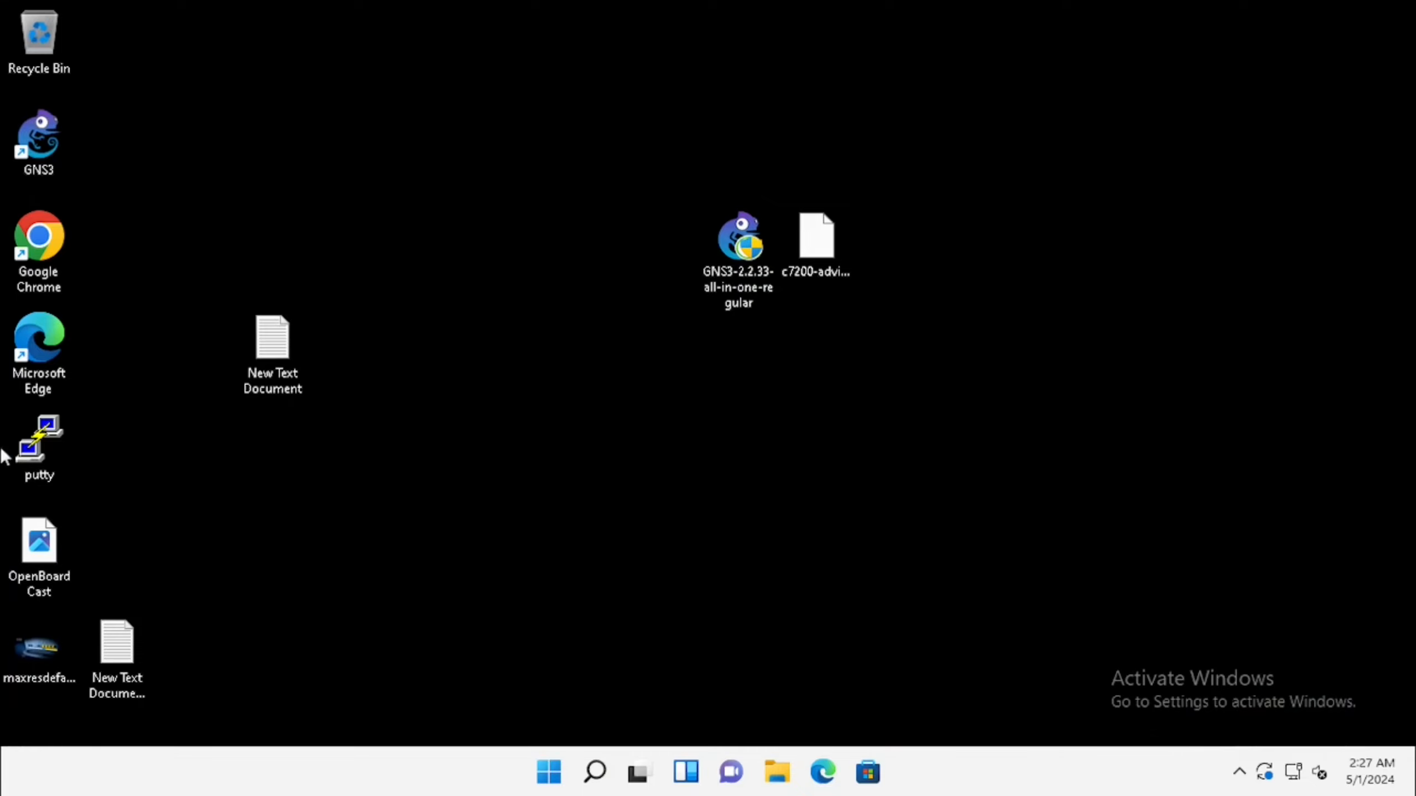
Launch GNS3 from the desktop, cancel the Setup Wizard and maximize the main window
left_click(48, 158)
double_click(47, 156)
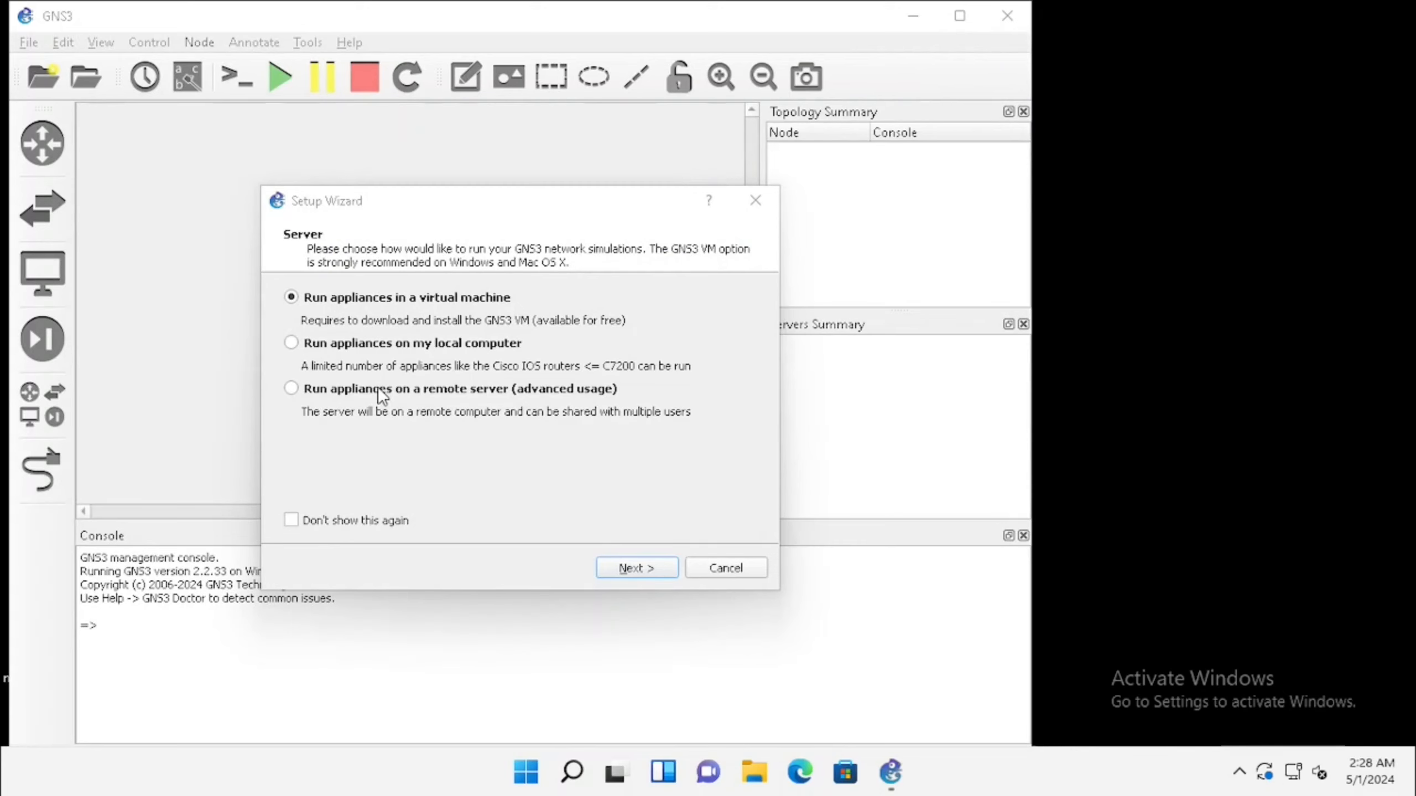
left_click(730, 568)
left_click(960, 17)
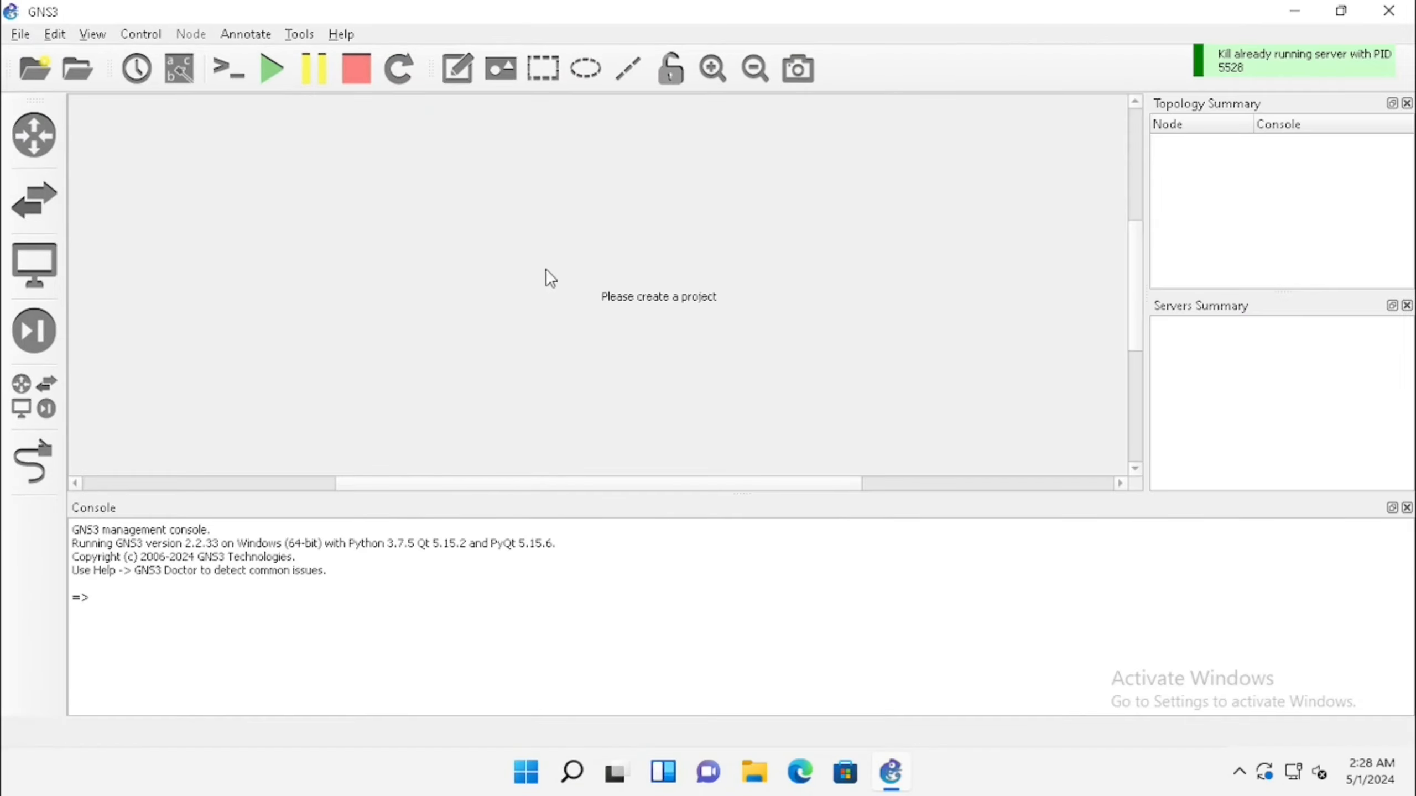
Start a manually created router template of the Dynamips IOS router type
left_click(34, 134)
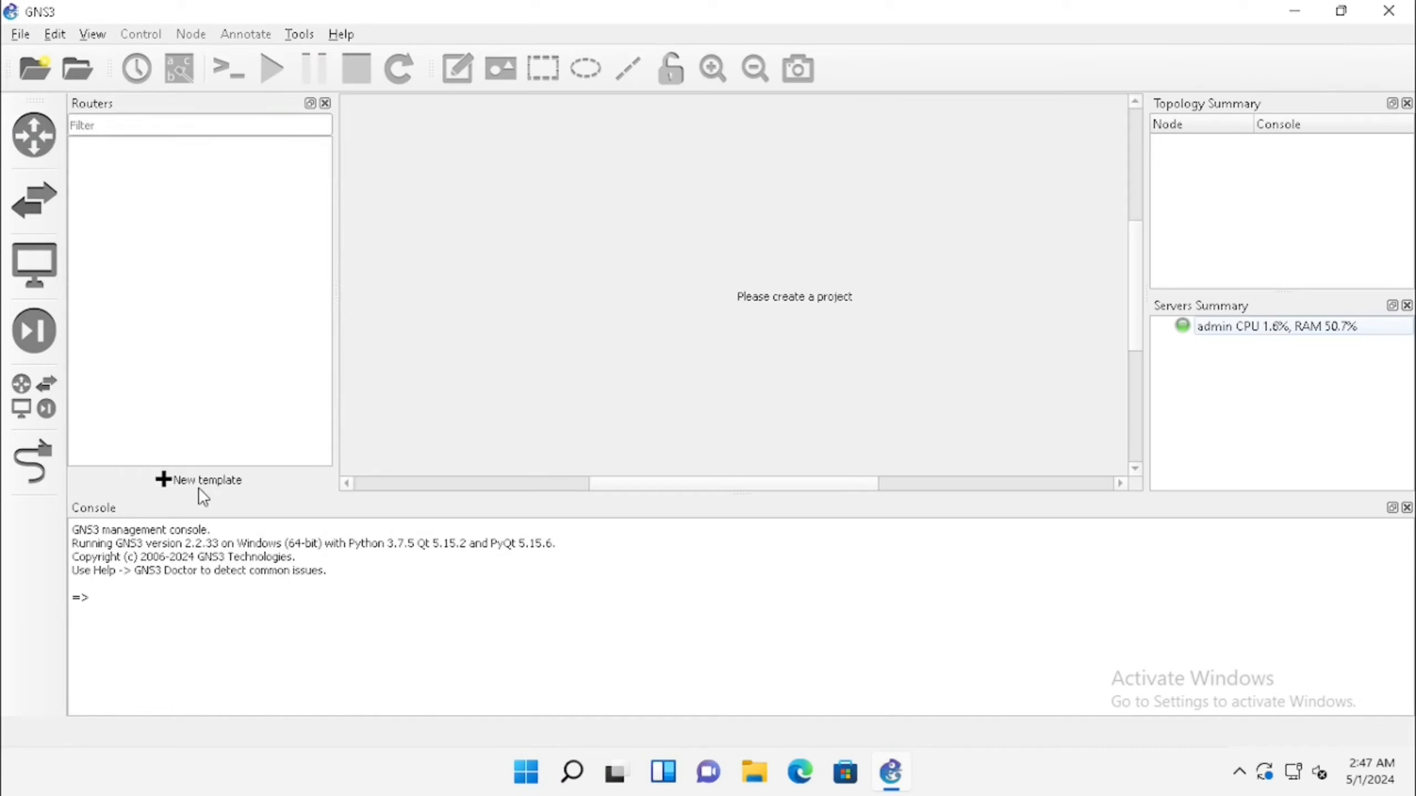
left_click(203, 484)
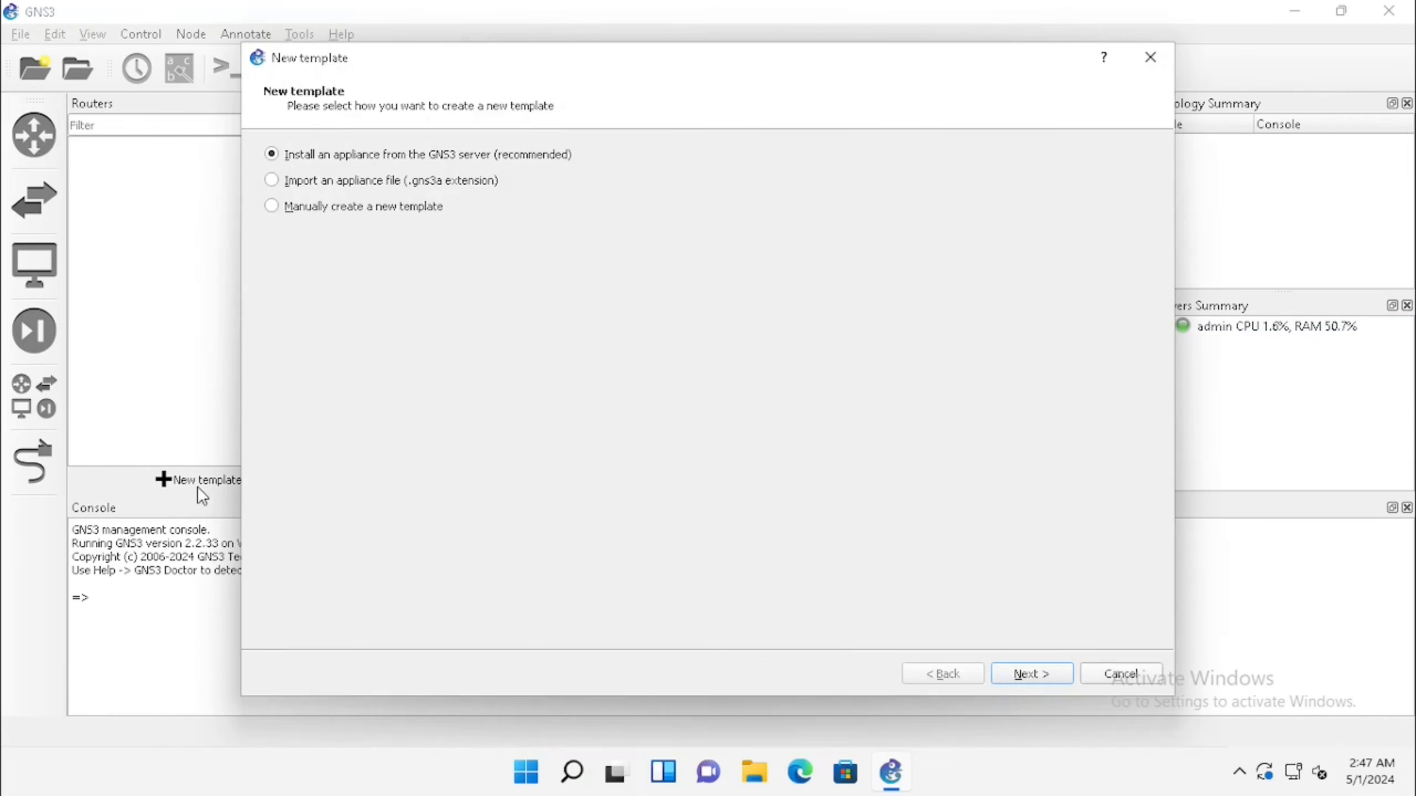
left_click(282, 205)
left_click(1033, 671)
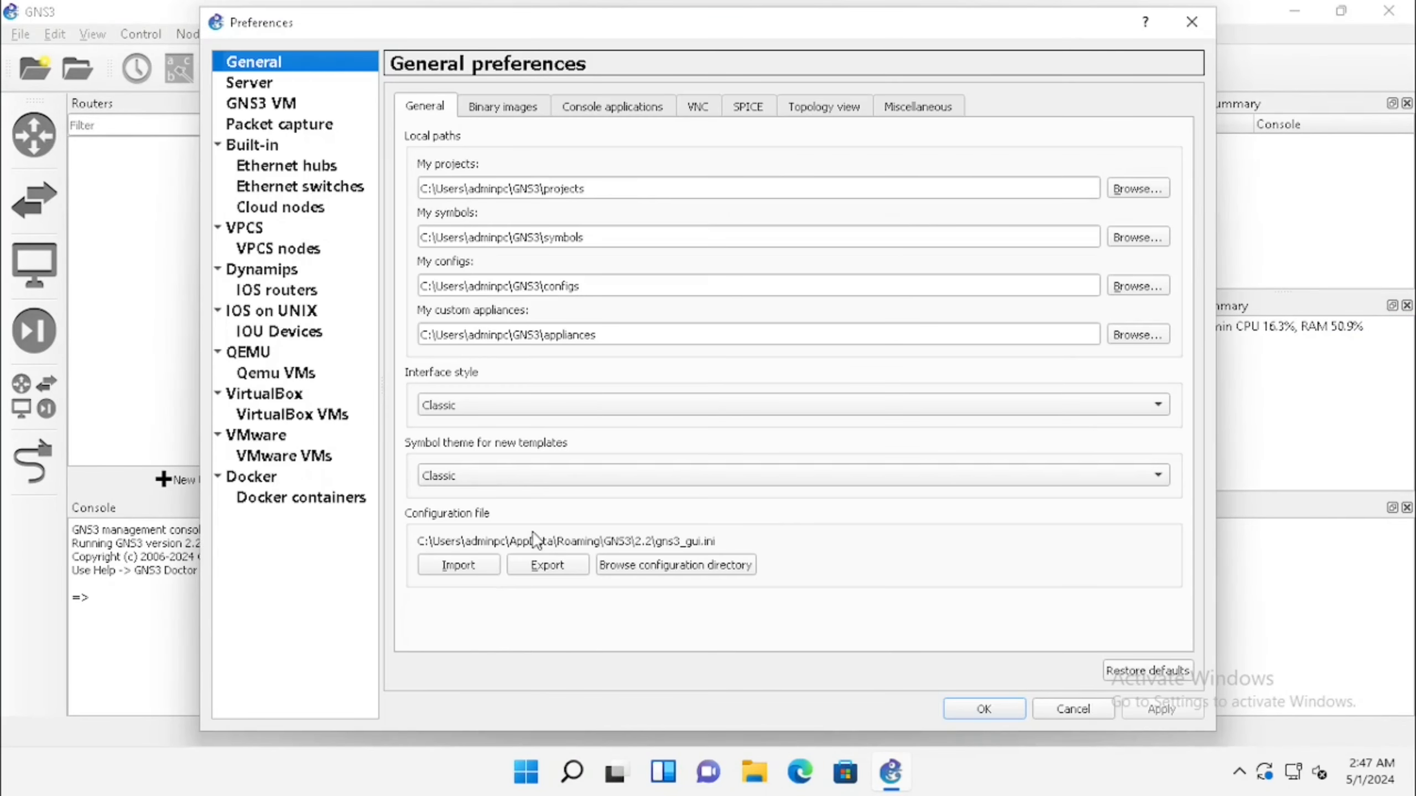
left_click(291, 294)
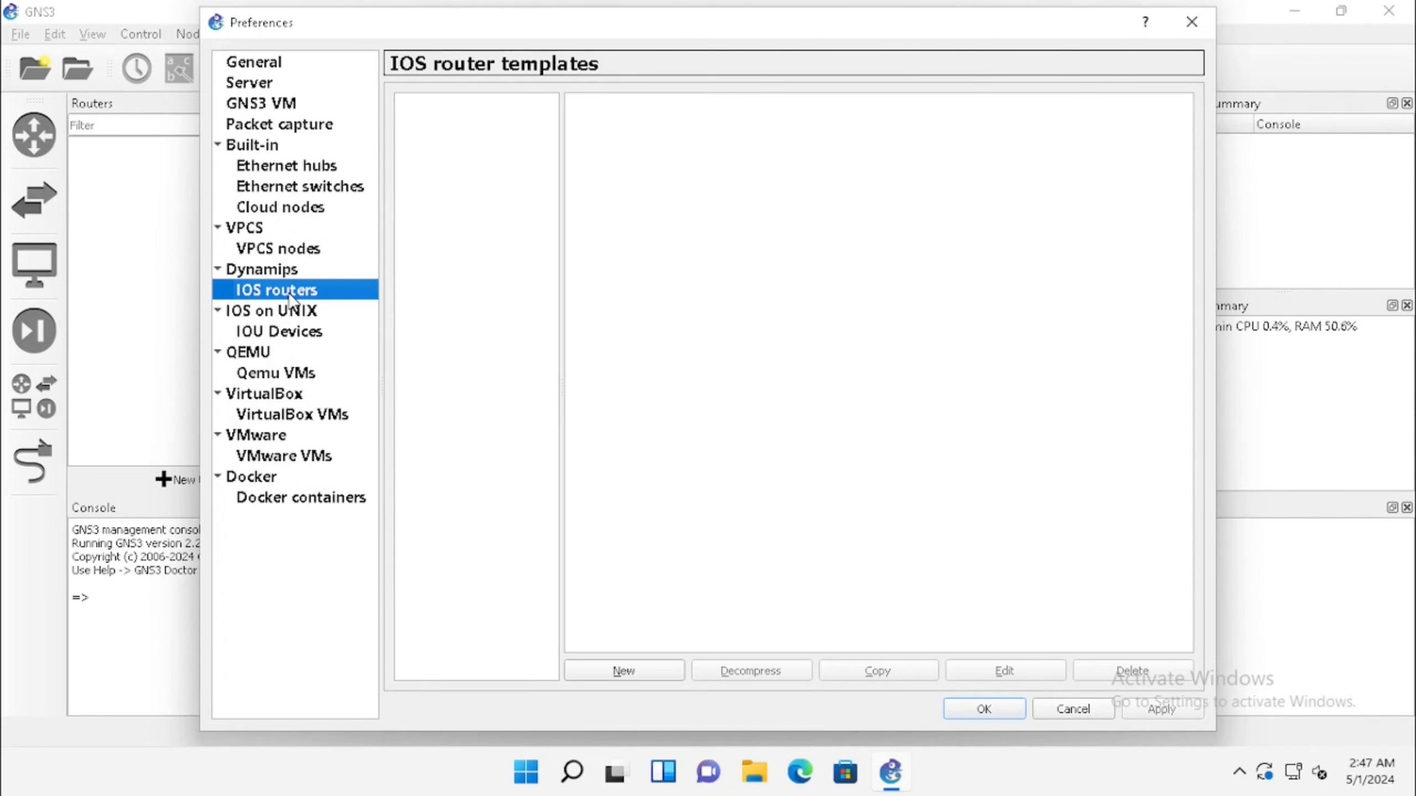
left_click(633, 675)
Choose c7200-advipservicesk9-mz.152-4.S5.bin from the Desktop as the template's IOS image and decompress it
left_click(987, 275)
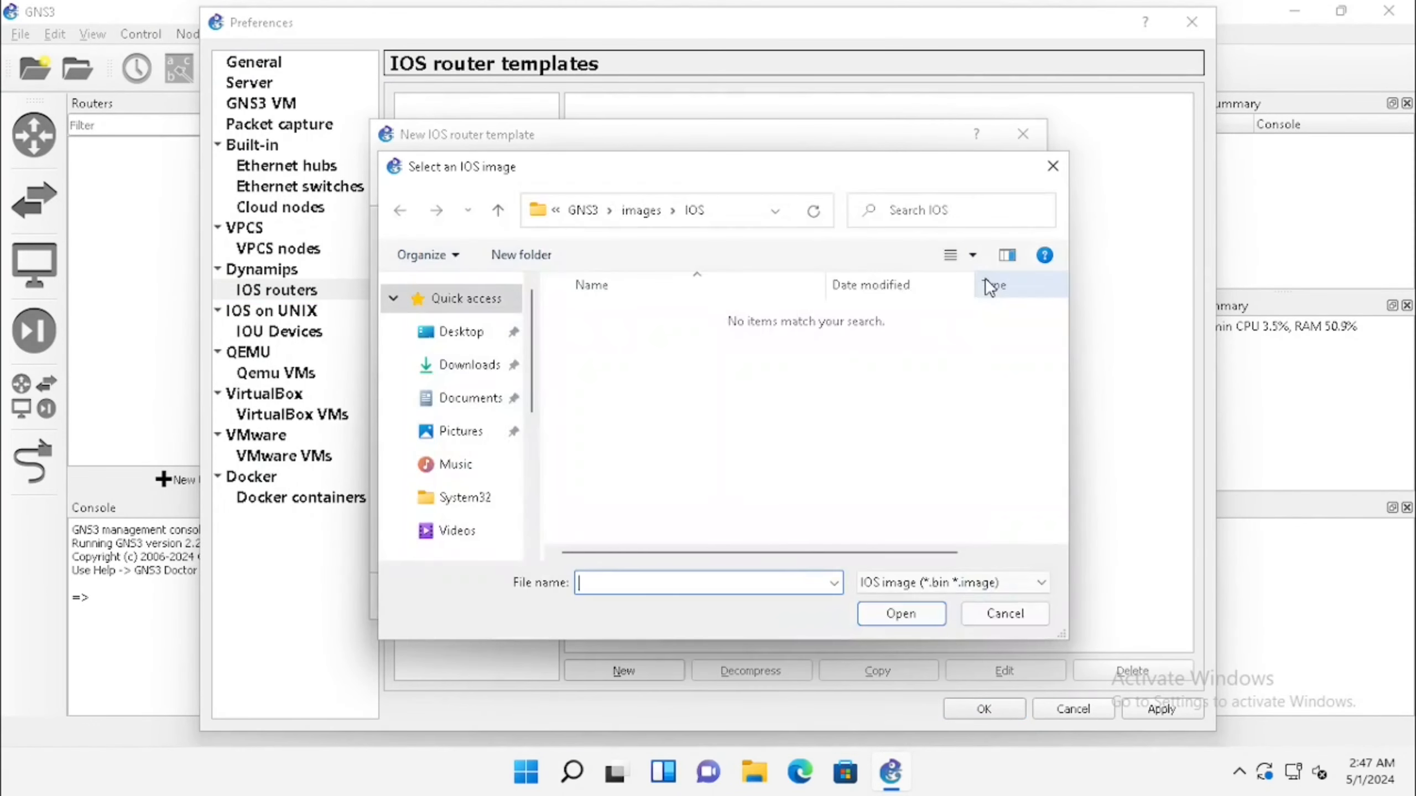
left_click_drag(532, 362, 526, 527)
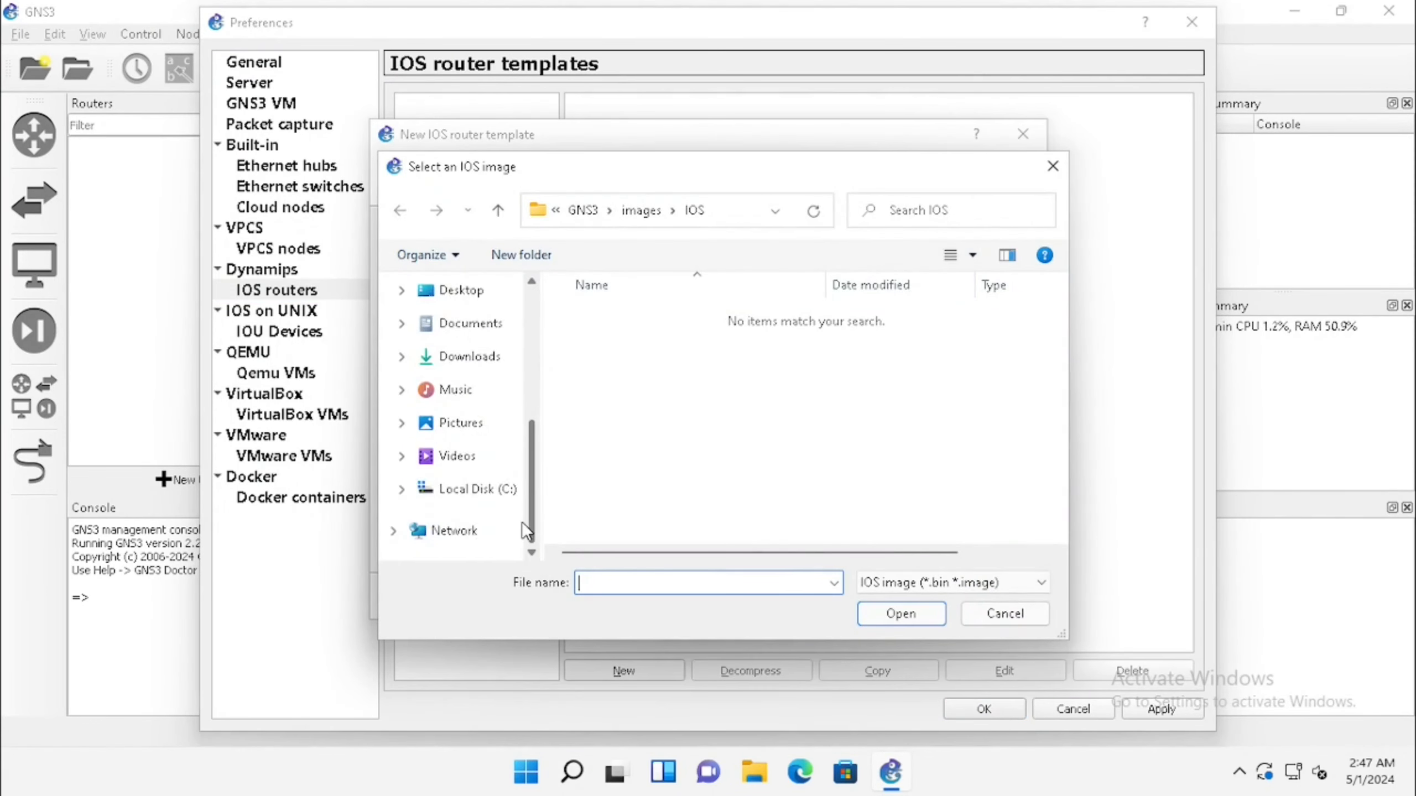
left_click(556, 207)
left_click(574, 259)
double_click(680, 310)
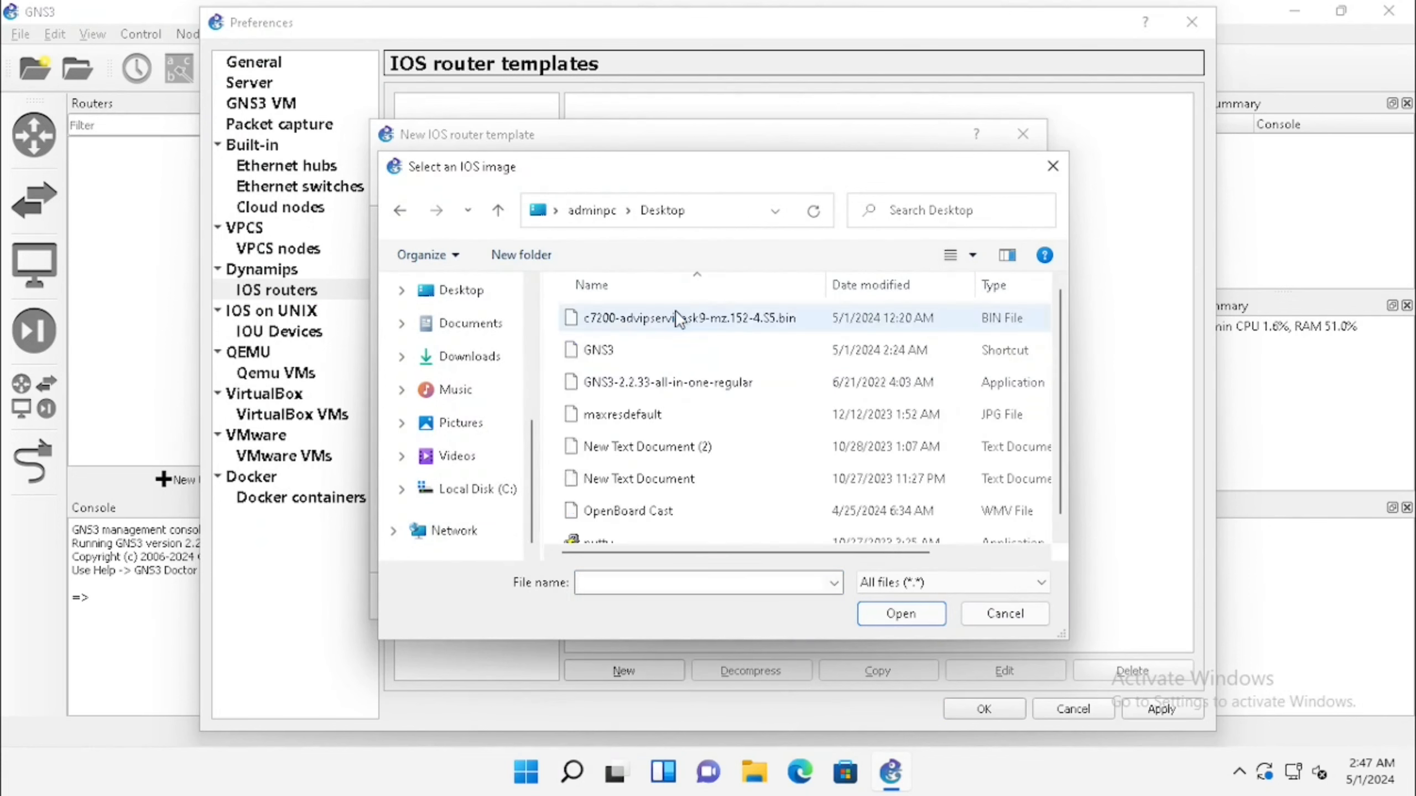
left_click(642, 318)
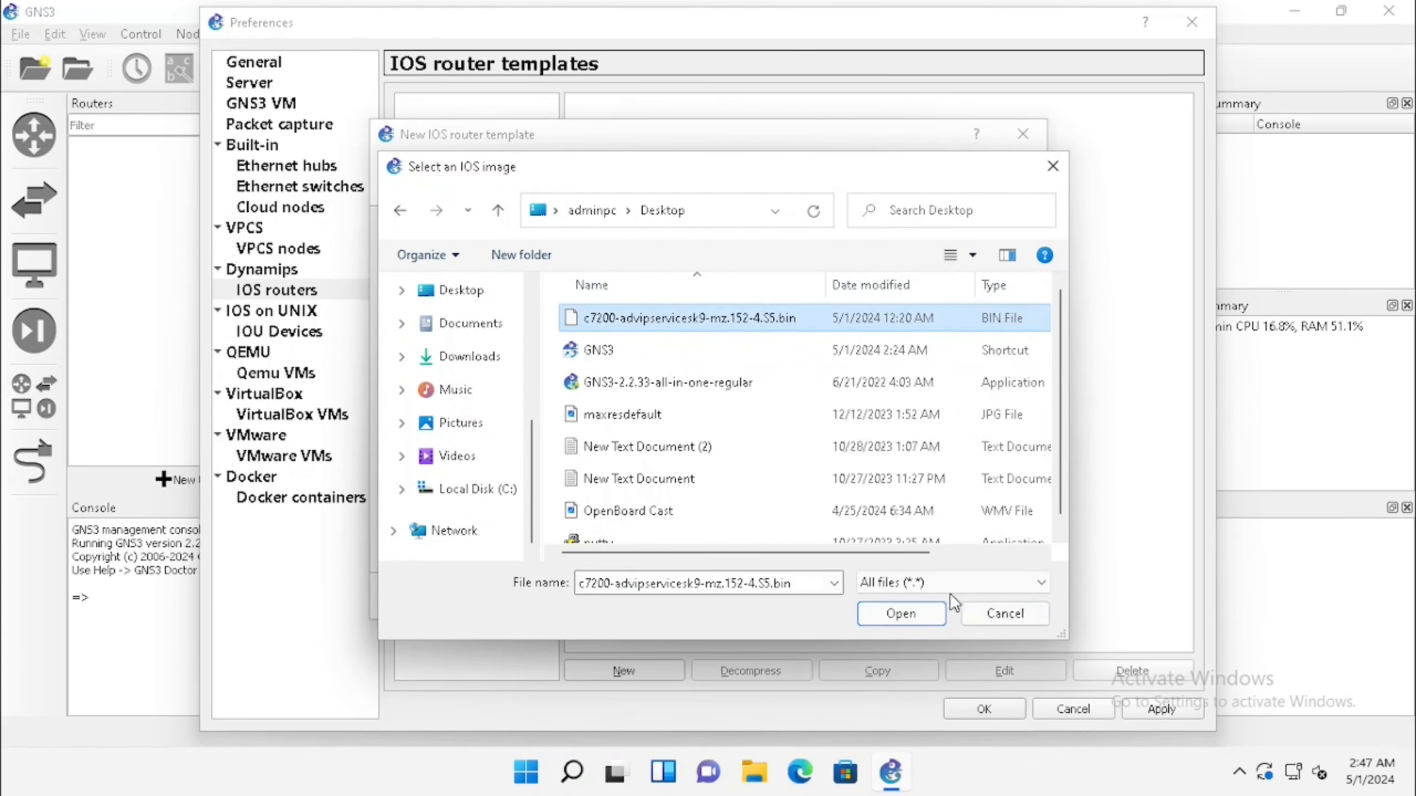
left_click(902, 614)
left_click(742, 398)
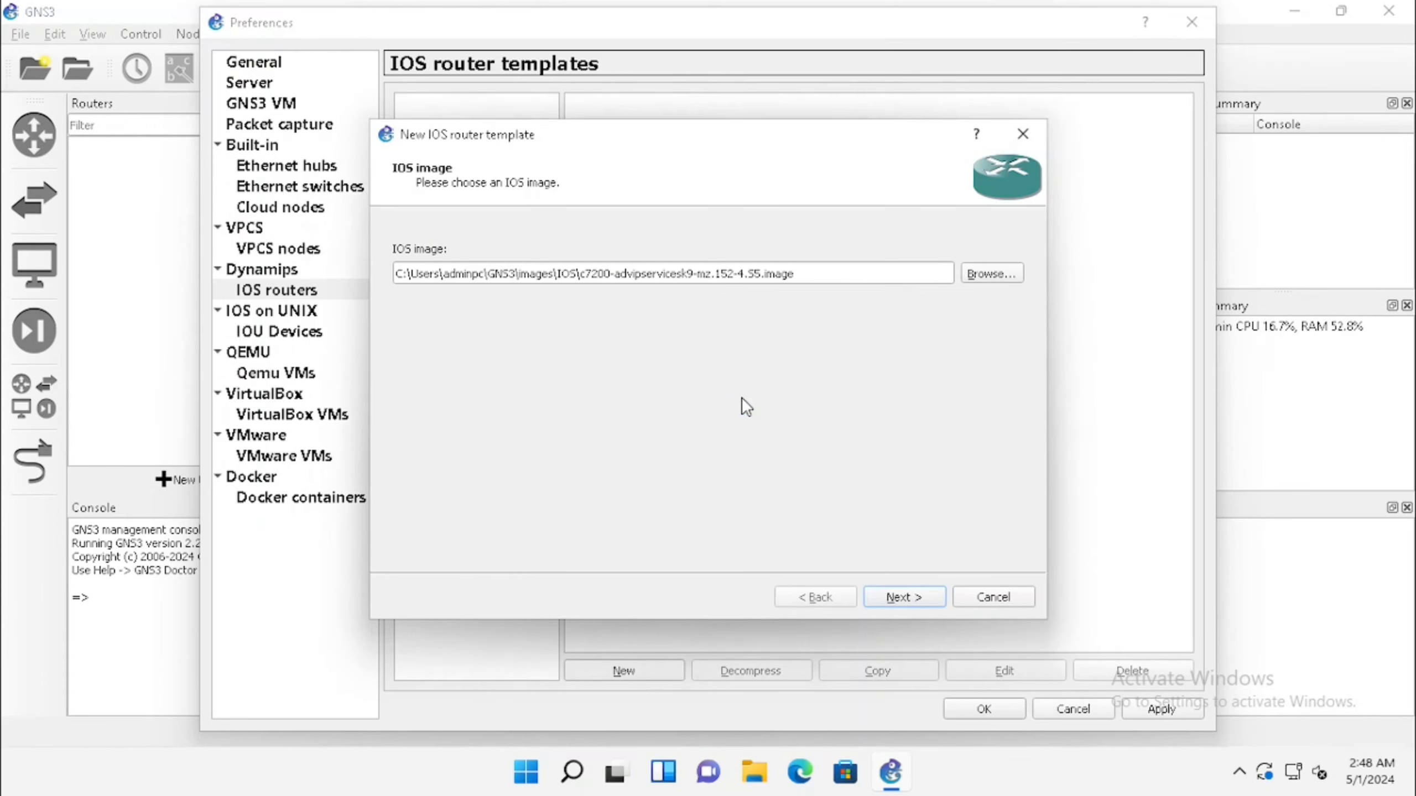
Accept the IOS image path, keep c7200 as the template's name and platform, and keep 512 MB default RAM
left_click_drag(803, 278, 359, 281)
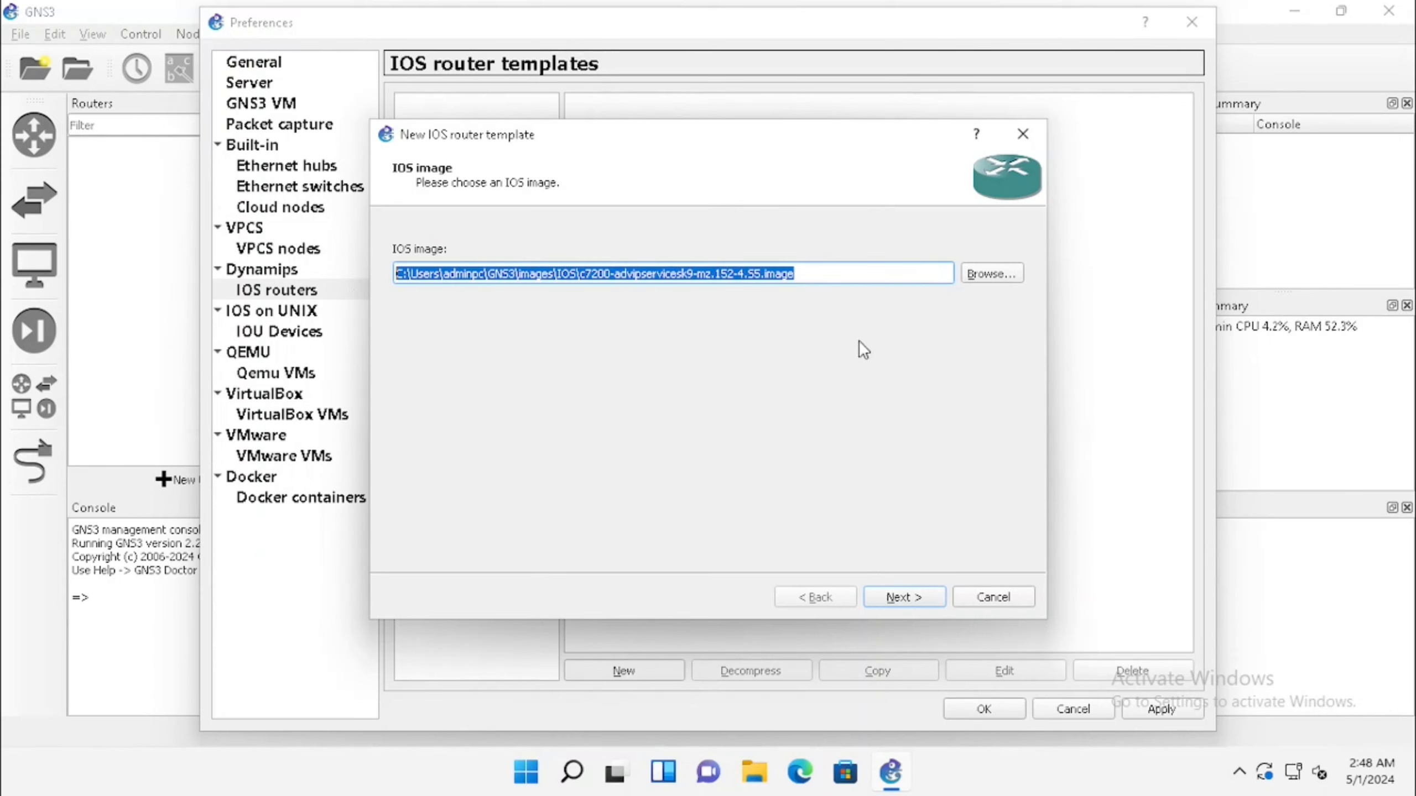
left_click(920, 594)
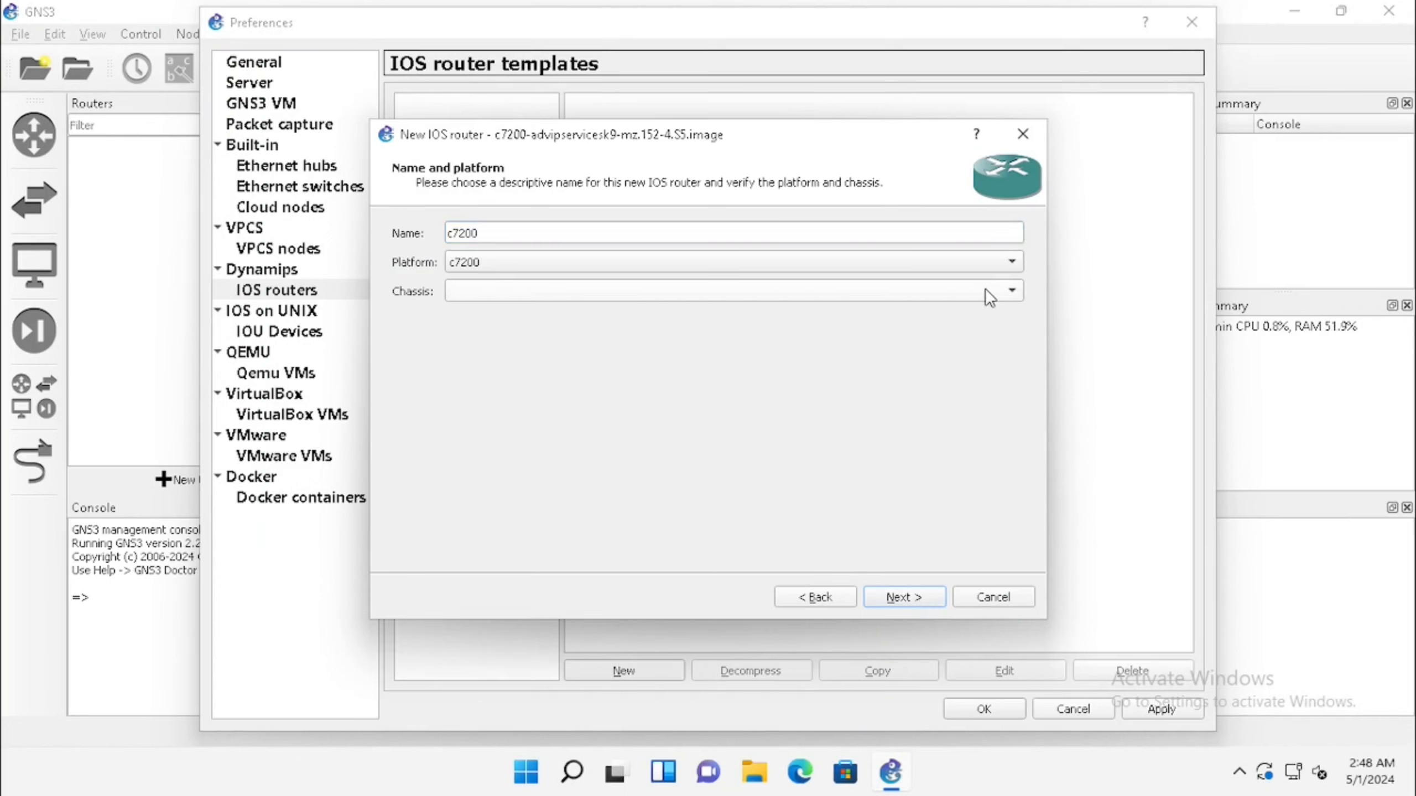
left_click(619, 263)
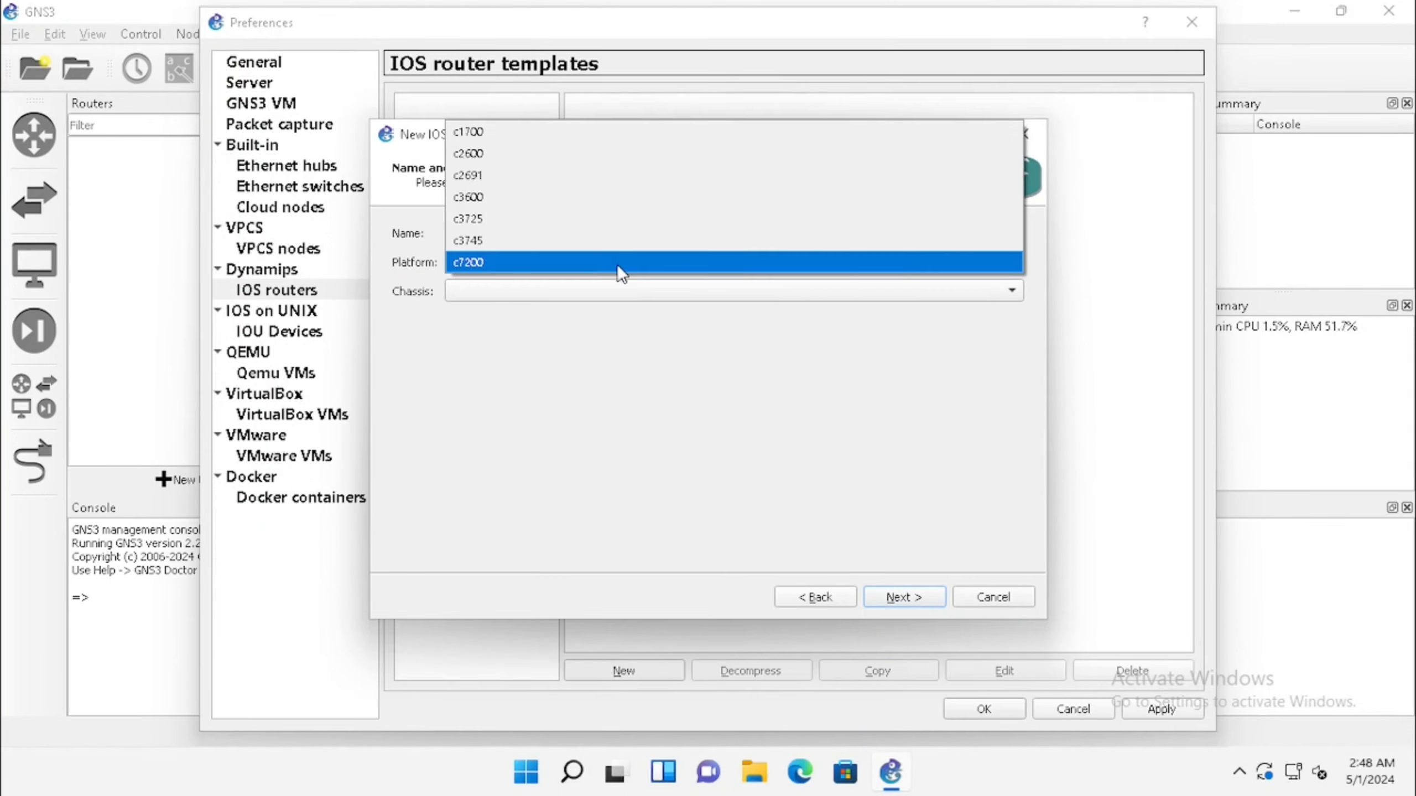
left_click(648, 441)
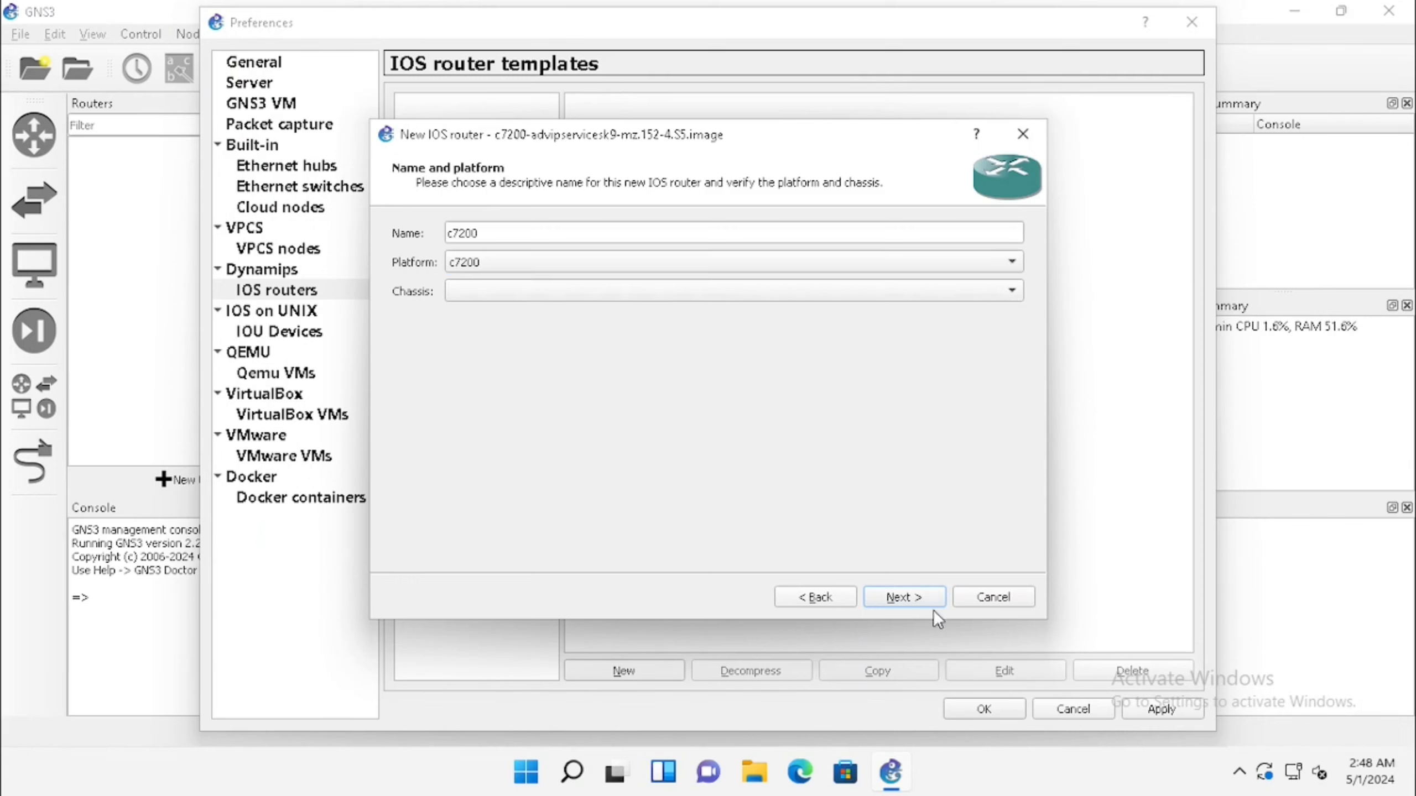
left_click(909, 597)
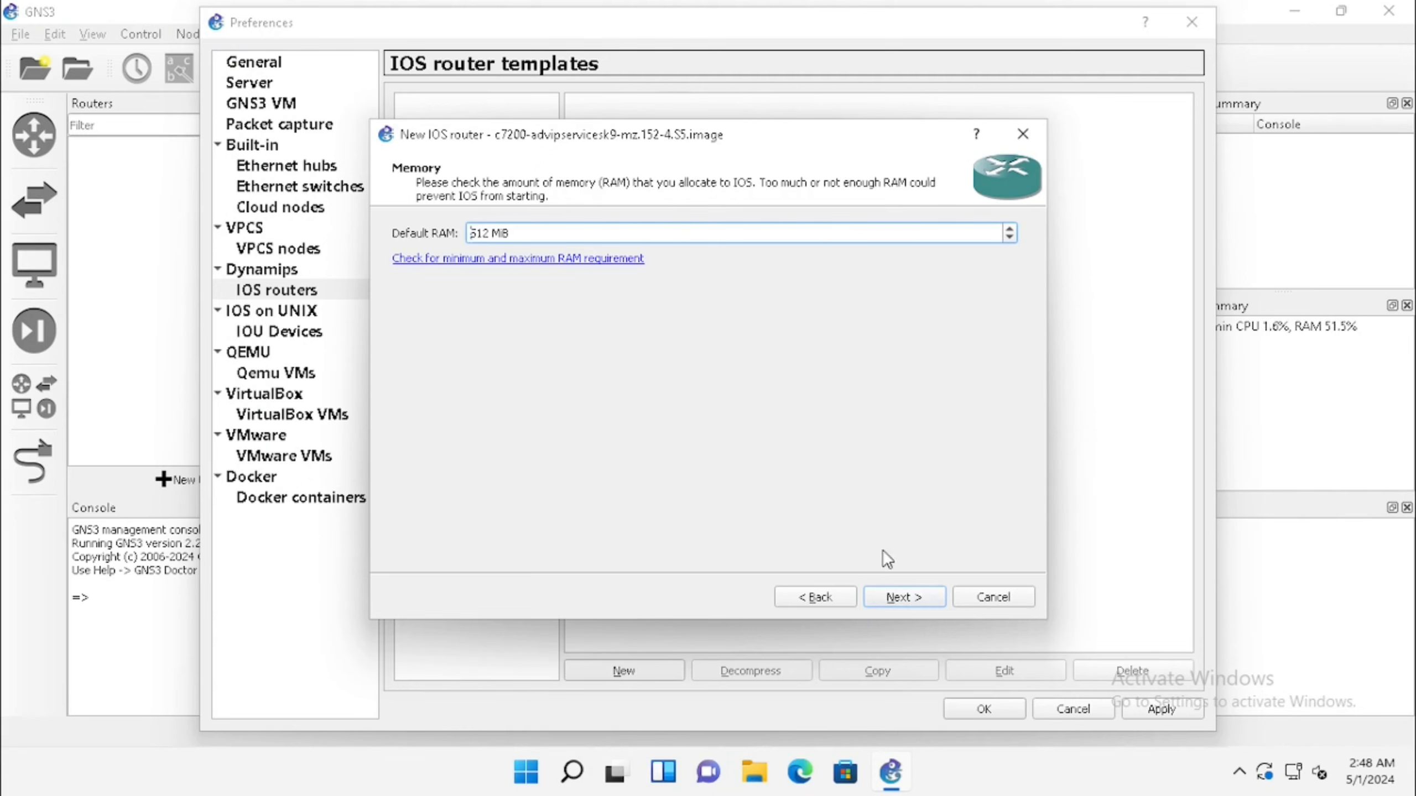
left_click(898, 596)
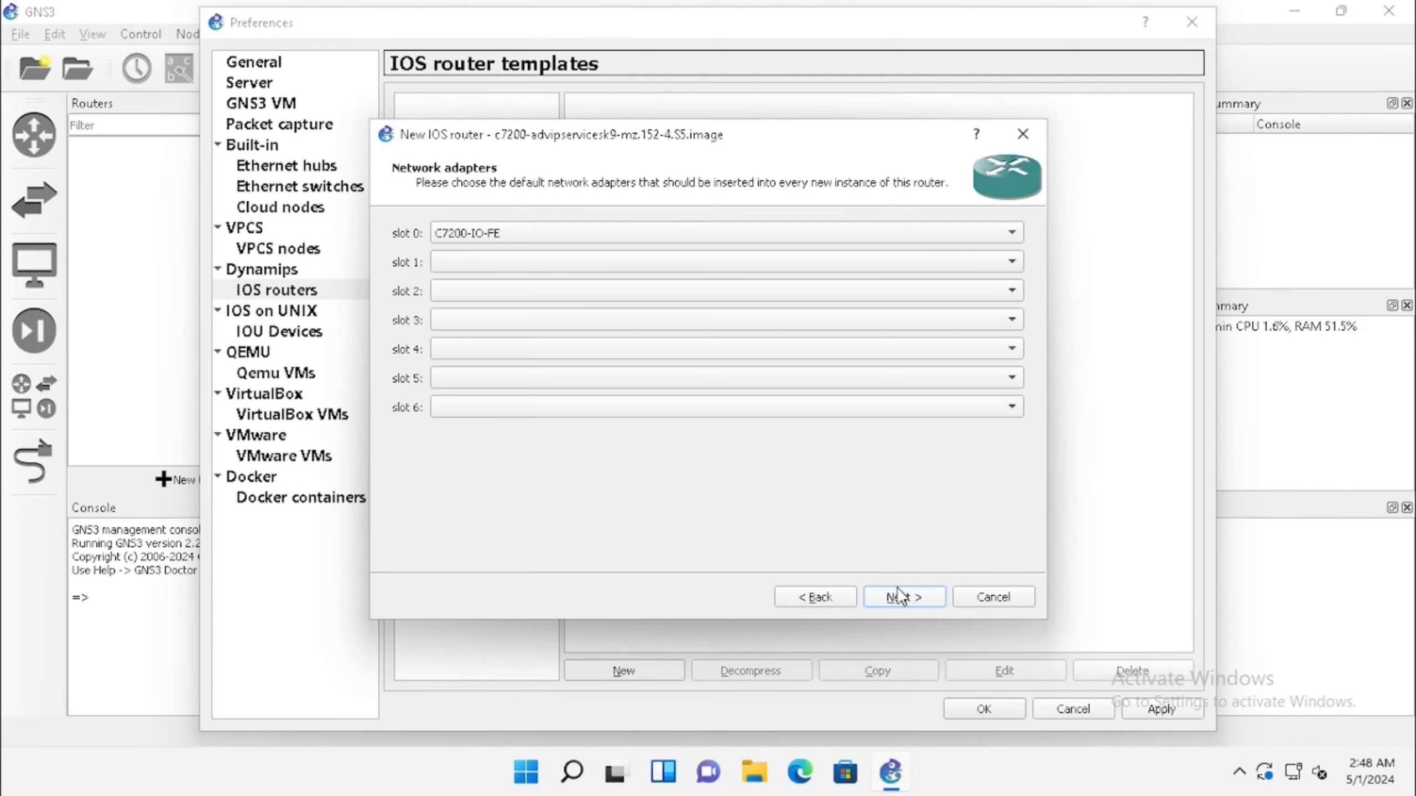
Assign the PA-2FE-TX network adapter to slot 1 and PA-4E to slot 2 of the router template
left_click(536, 260)
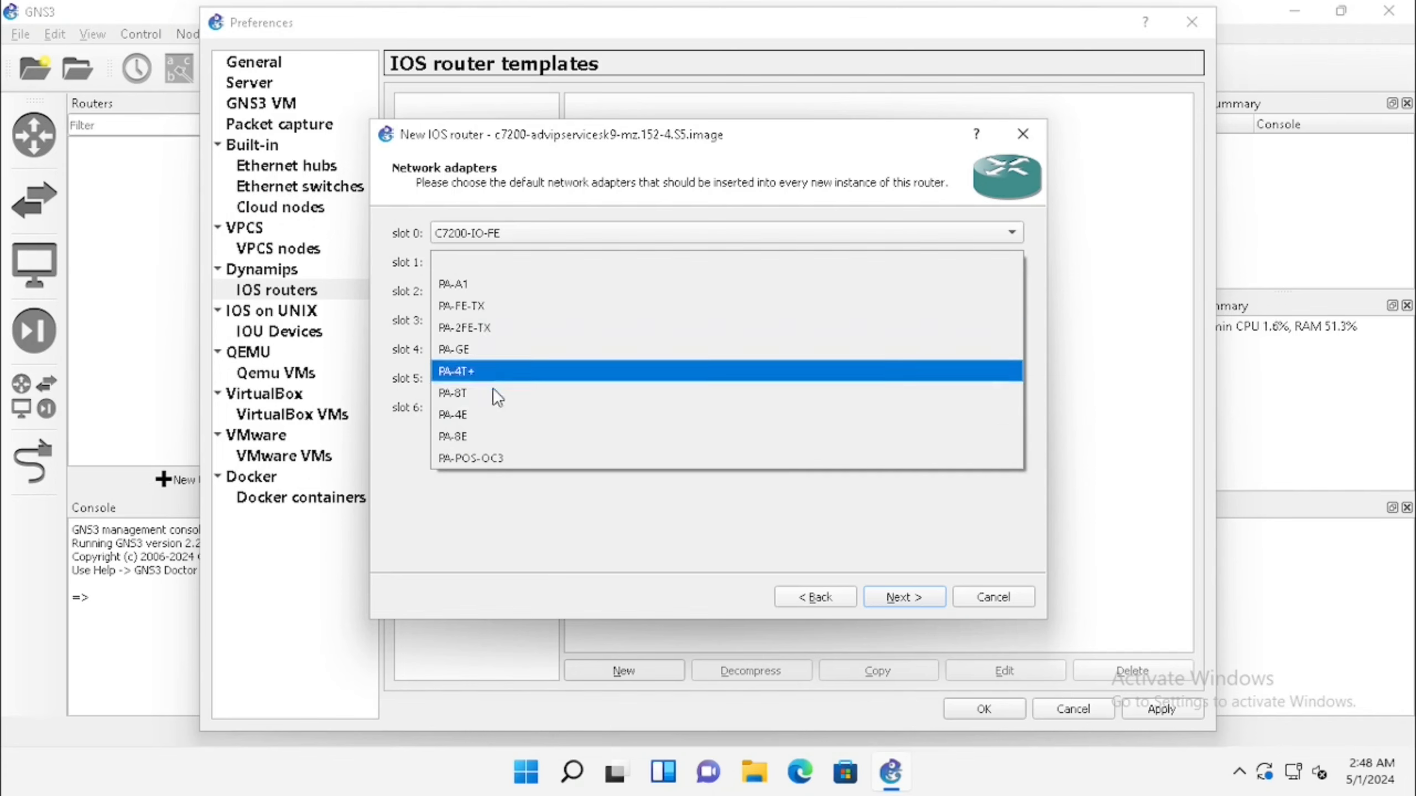
left_click(485, 328)
left_click(490, 291)
left_click(504, 443)
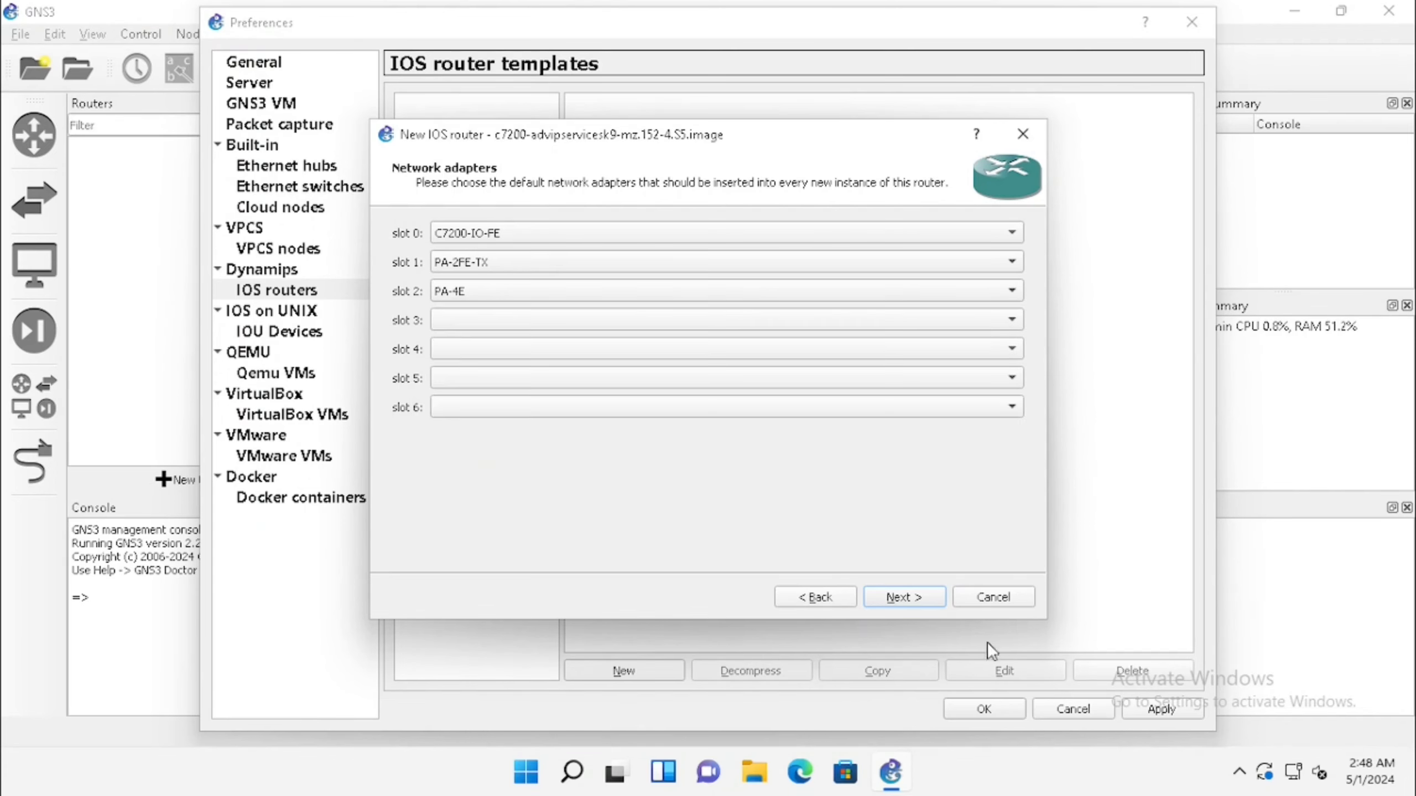
left_click(935, 605)
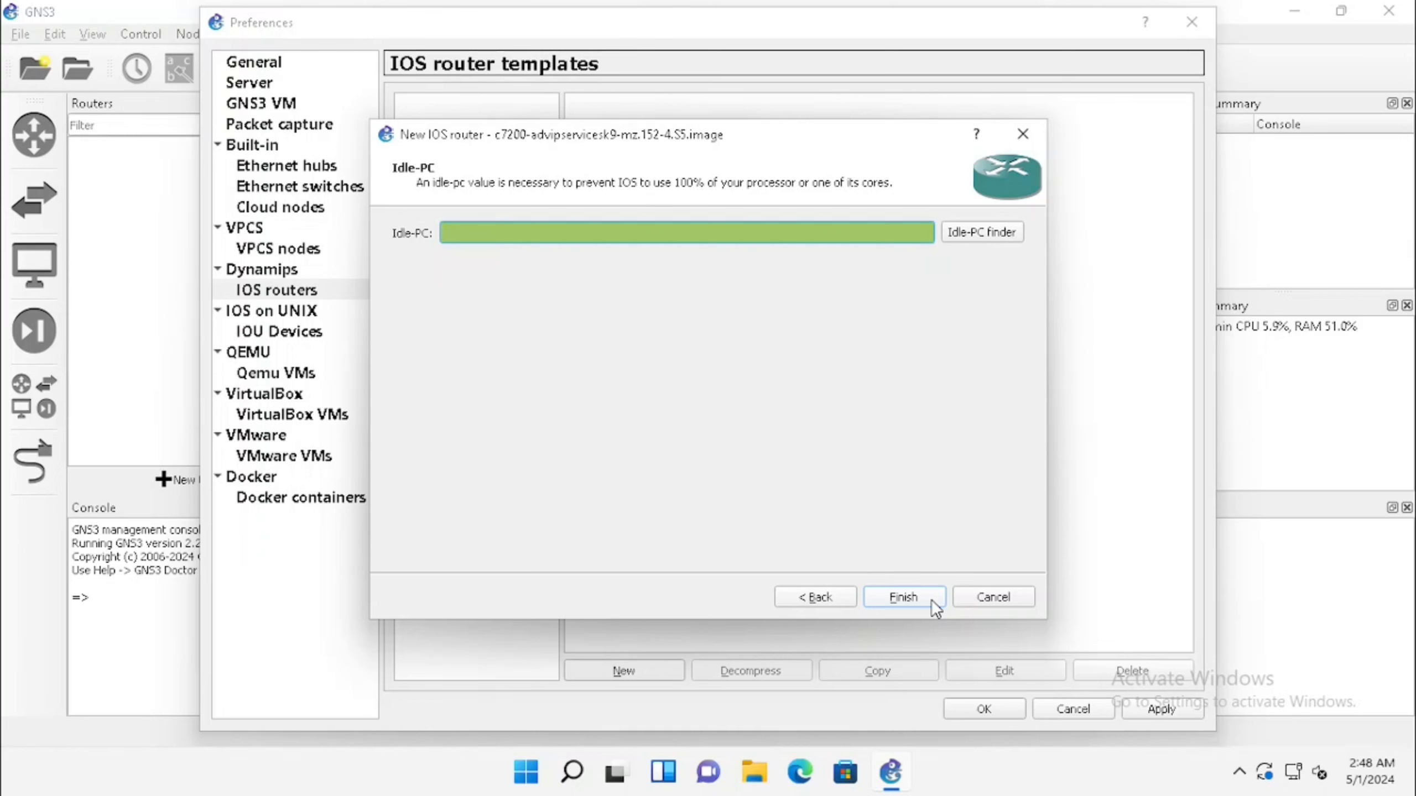
Finish the c7200 template with the Idle-PC value left blank and apply the preferences
left_click(931, 600)
left_click(1159, 710)
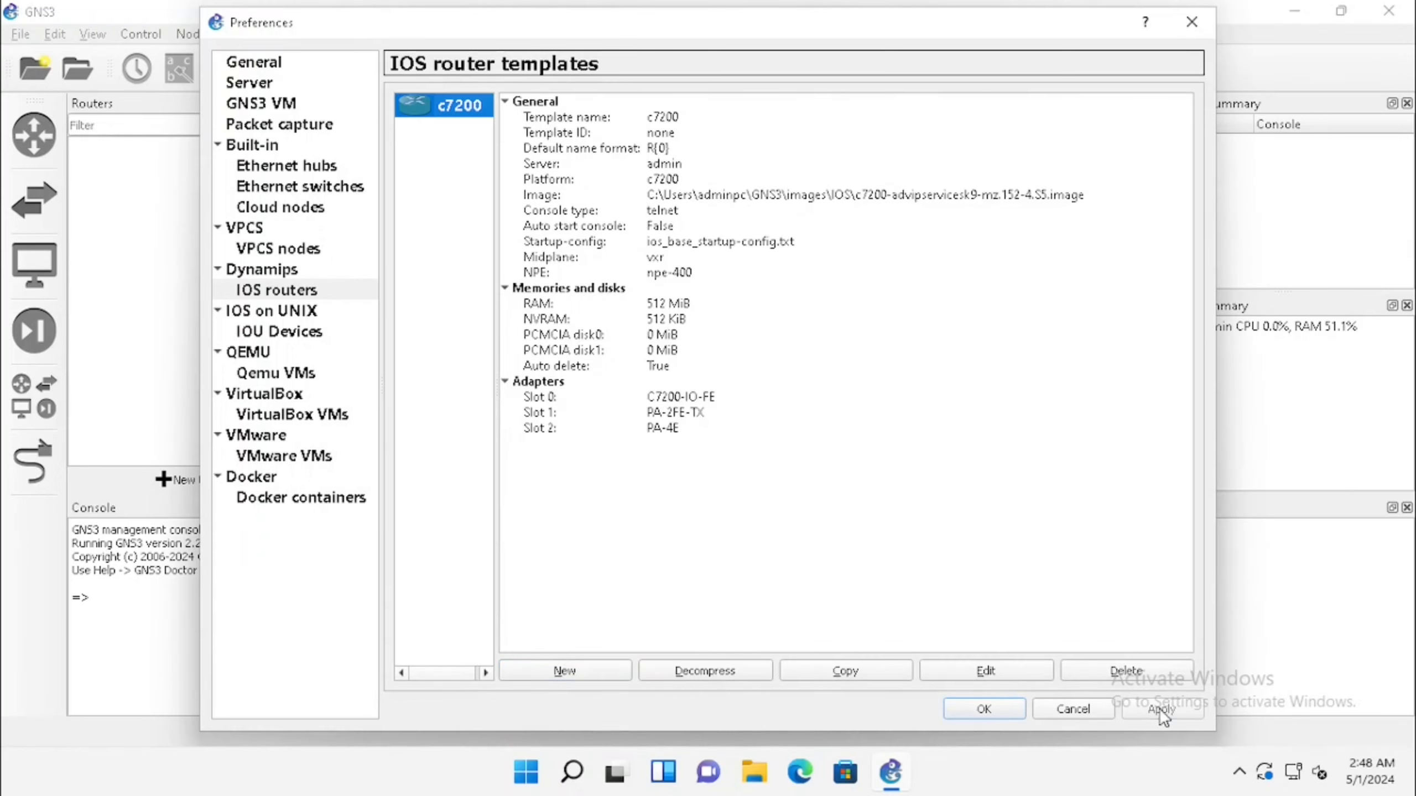
left_click(995, 706)
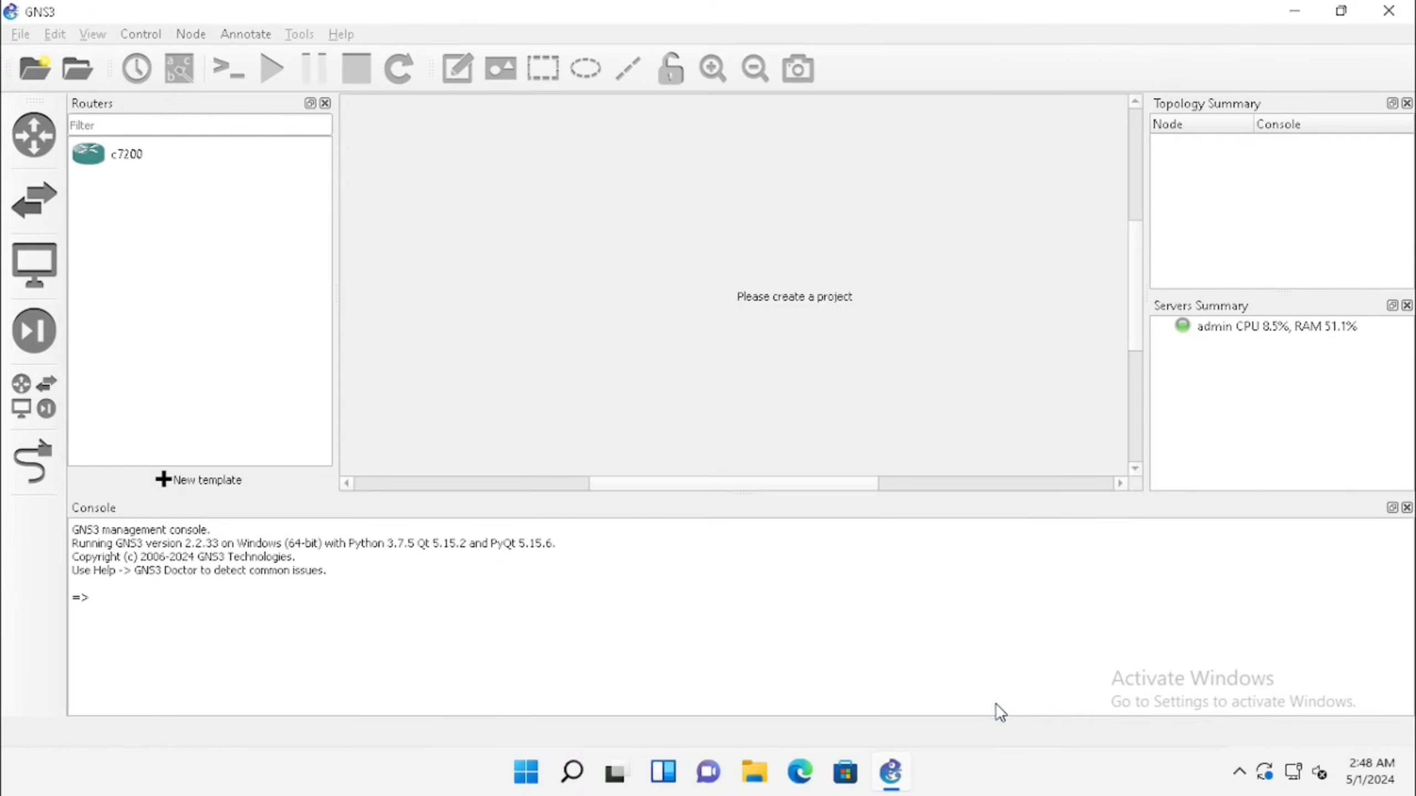
Create a new blank project named Test in the default projects location
left_click(78, 153)
left_click(19, 34)
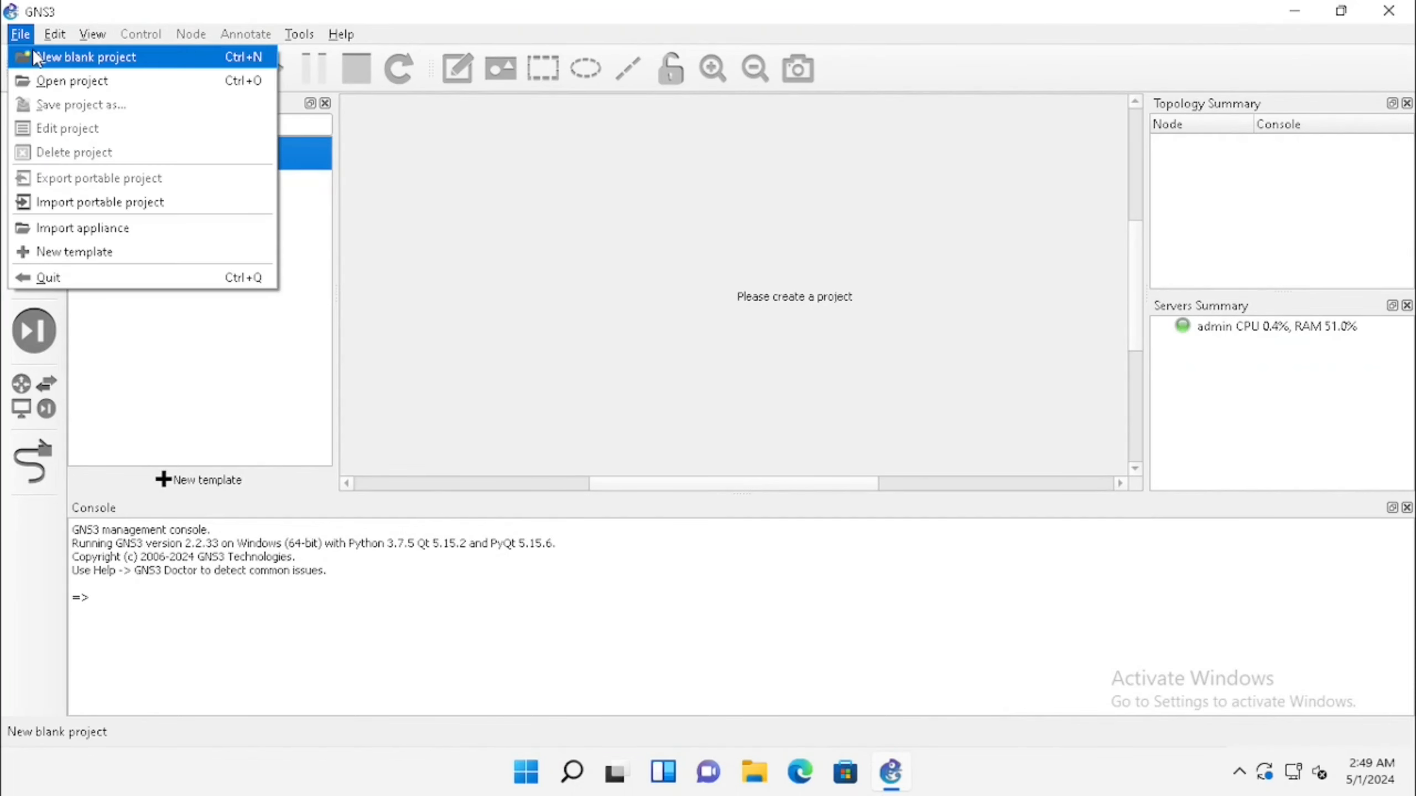
left_click(27, 59)
type("Test")
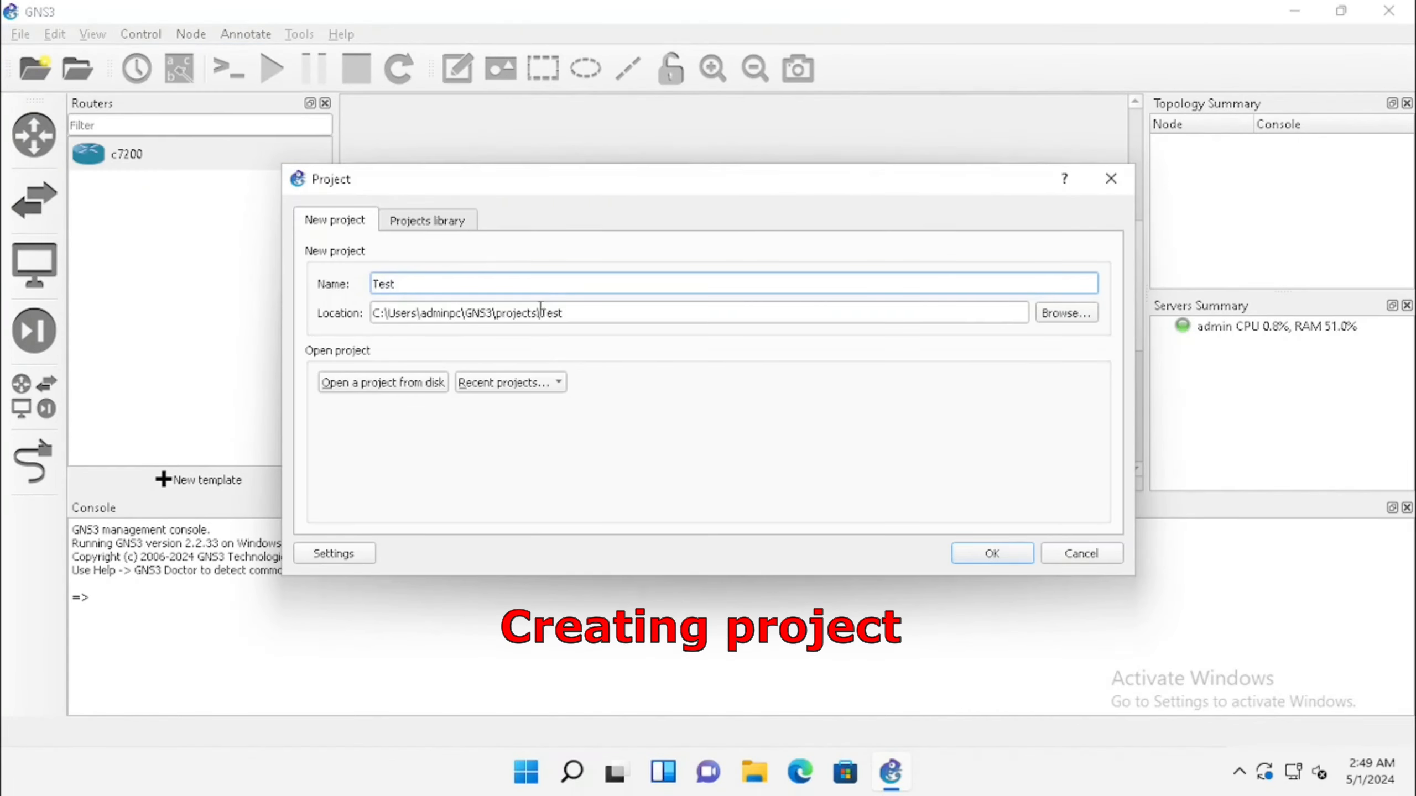
left_click(992, 553)
Place a c7200 router in the upper middle of the workspace and set its hostname to Router1
left_click_drag(81, 172, 737, 261)
left_click(732, 225)
double_click(733, 226)
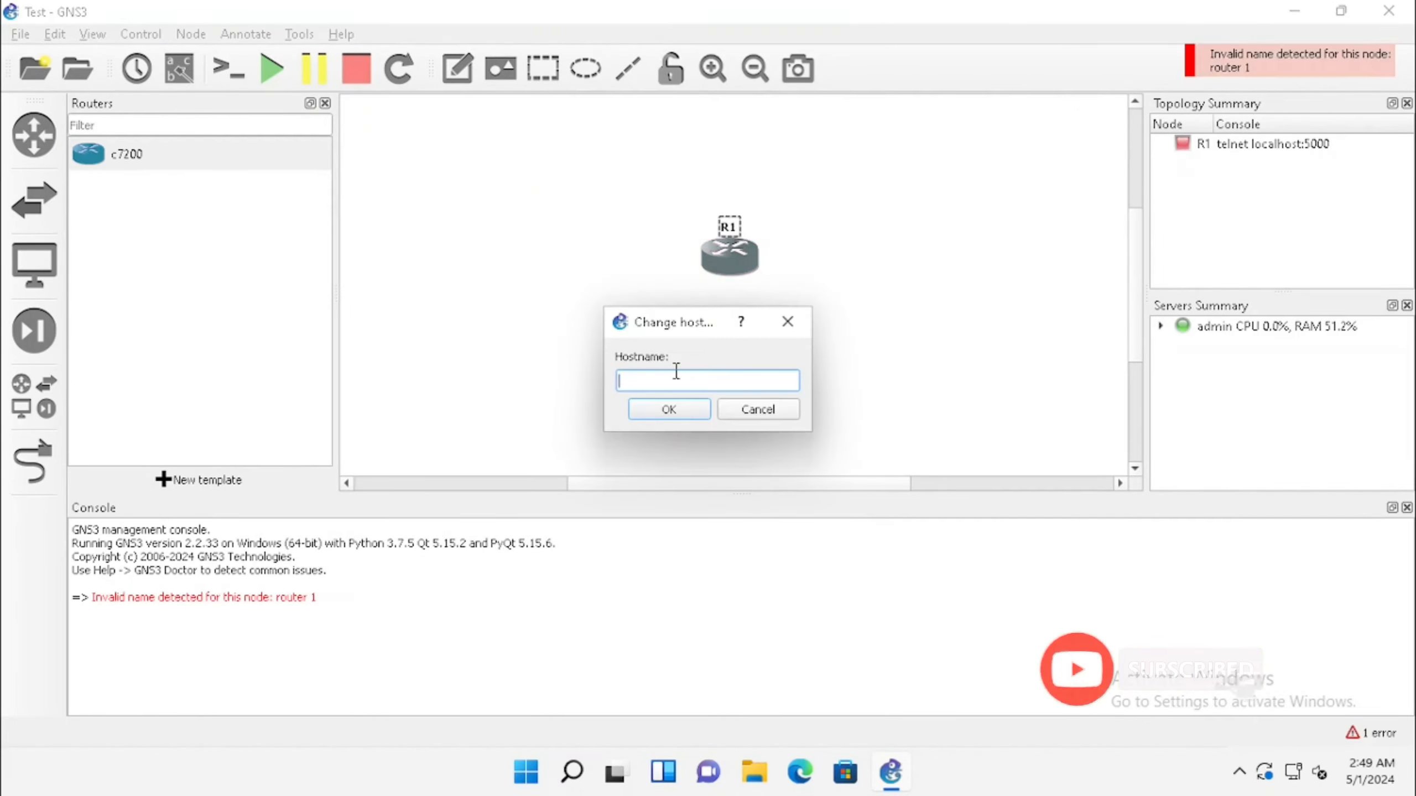
type("Router1")
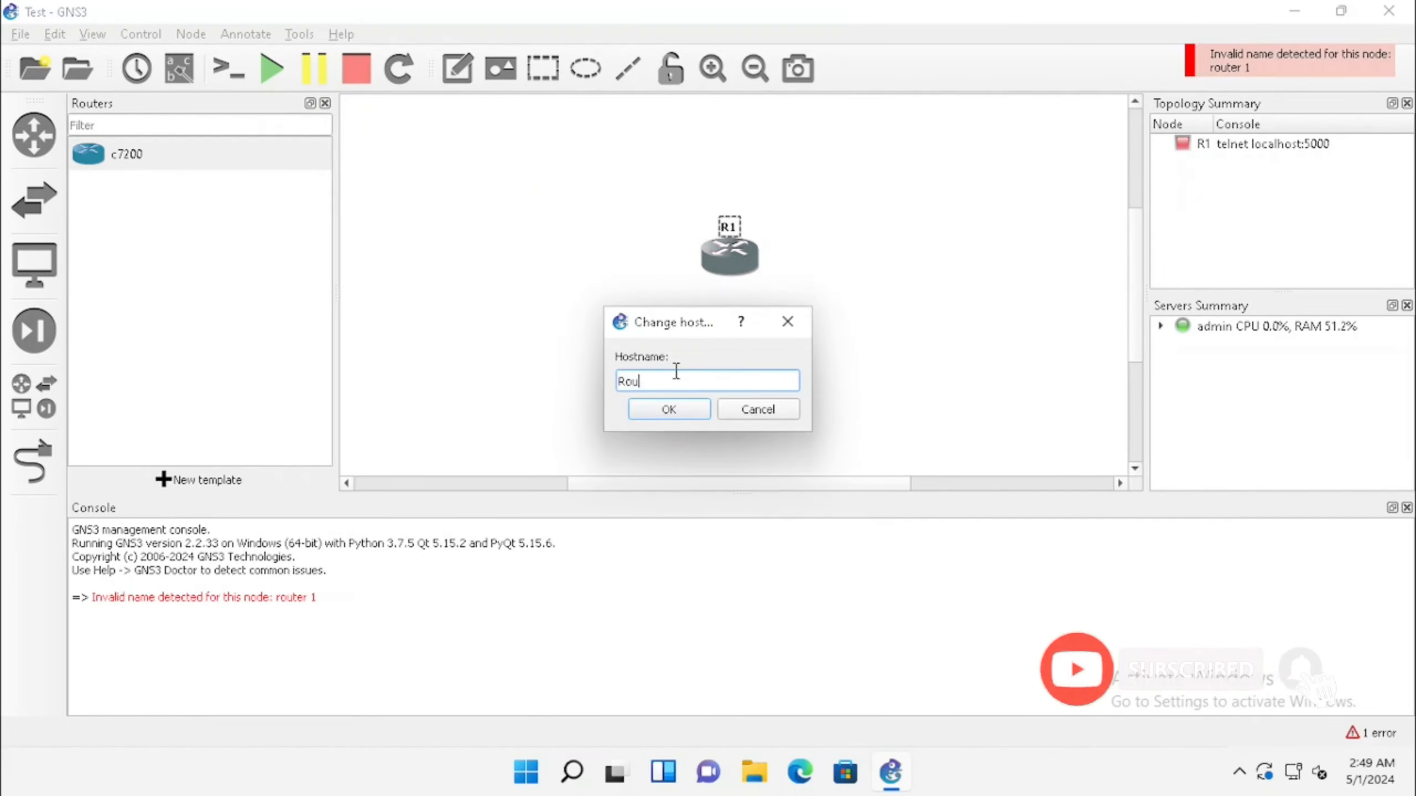
left_click(658, 407)
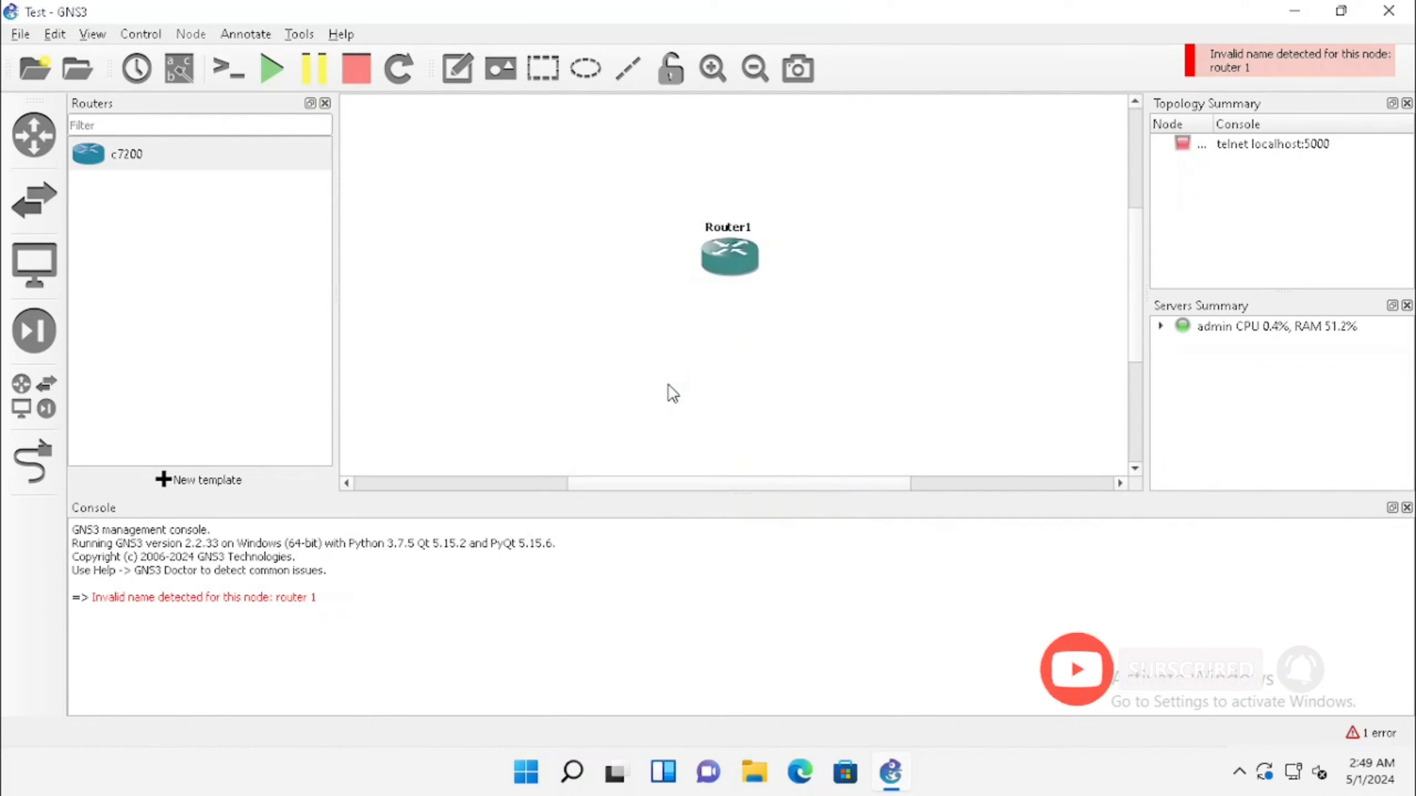
Run Auto Idle-PC on Router1 to apply an Idle-PC value to the router and its image
right_click(734, 247)
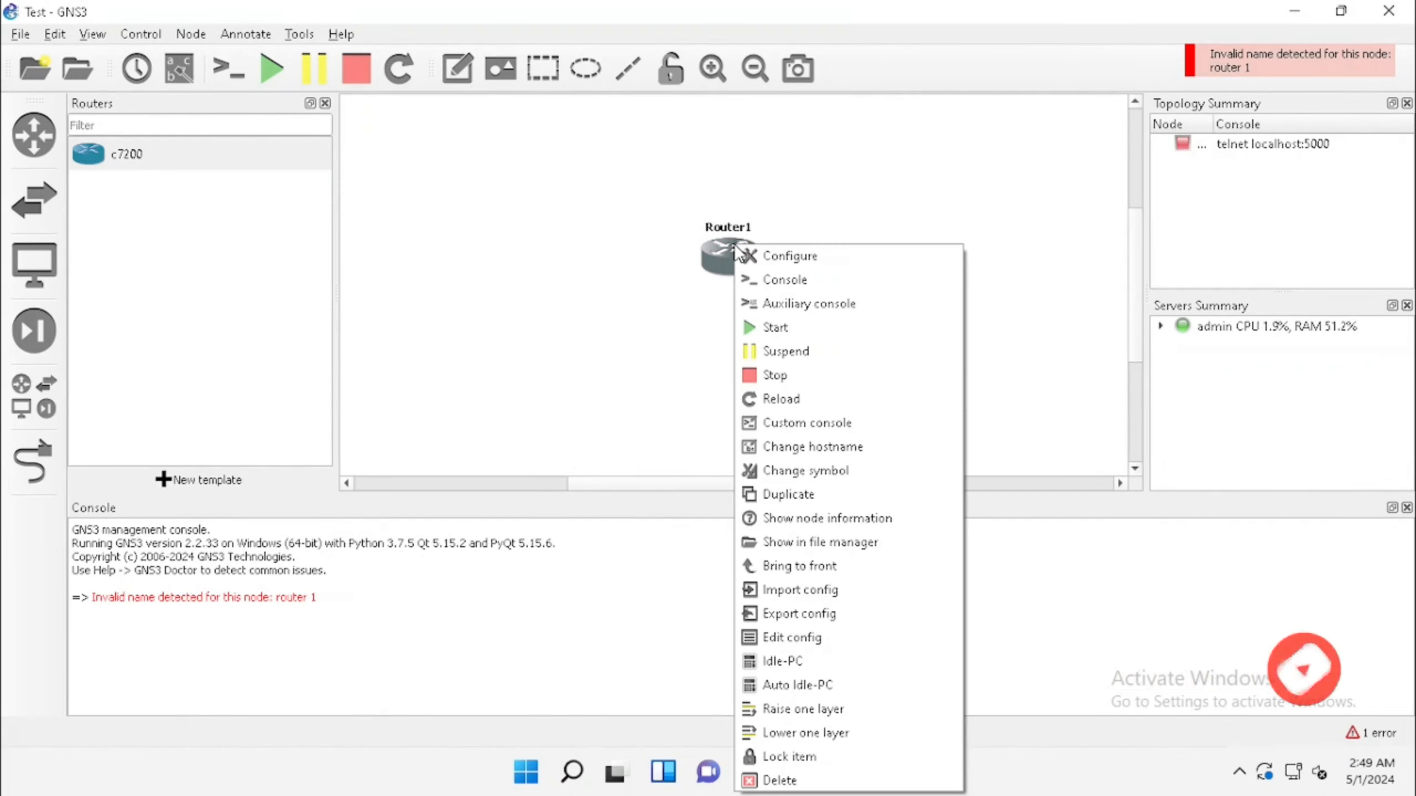
left_click(802, 684)
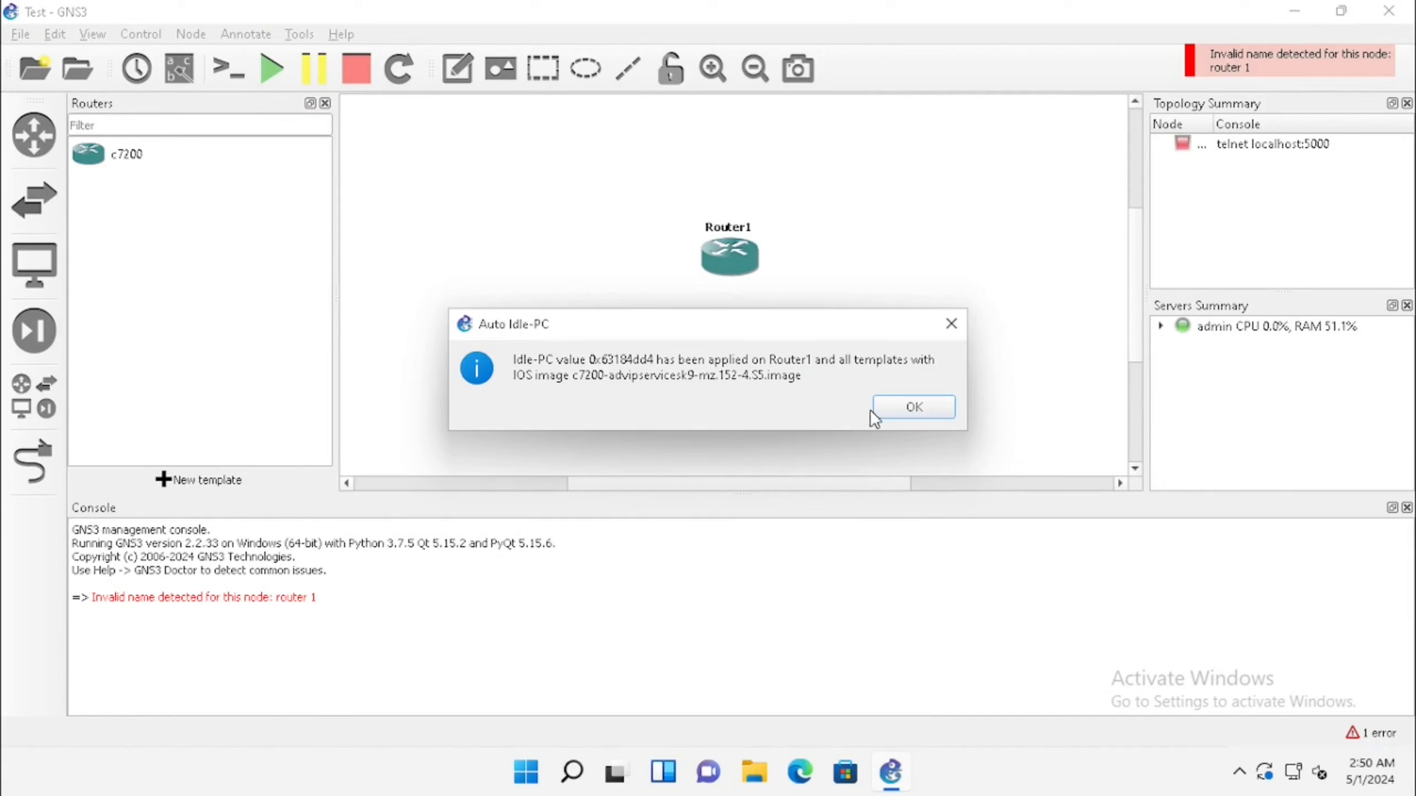
left_click(918, 414)
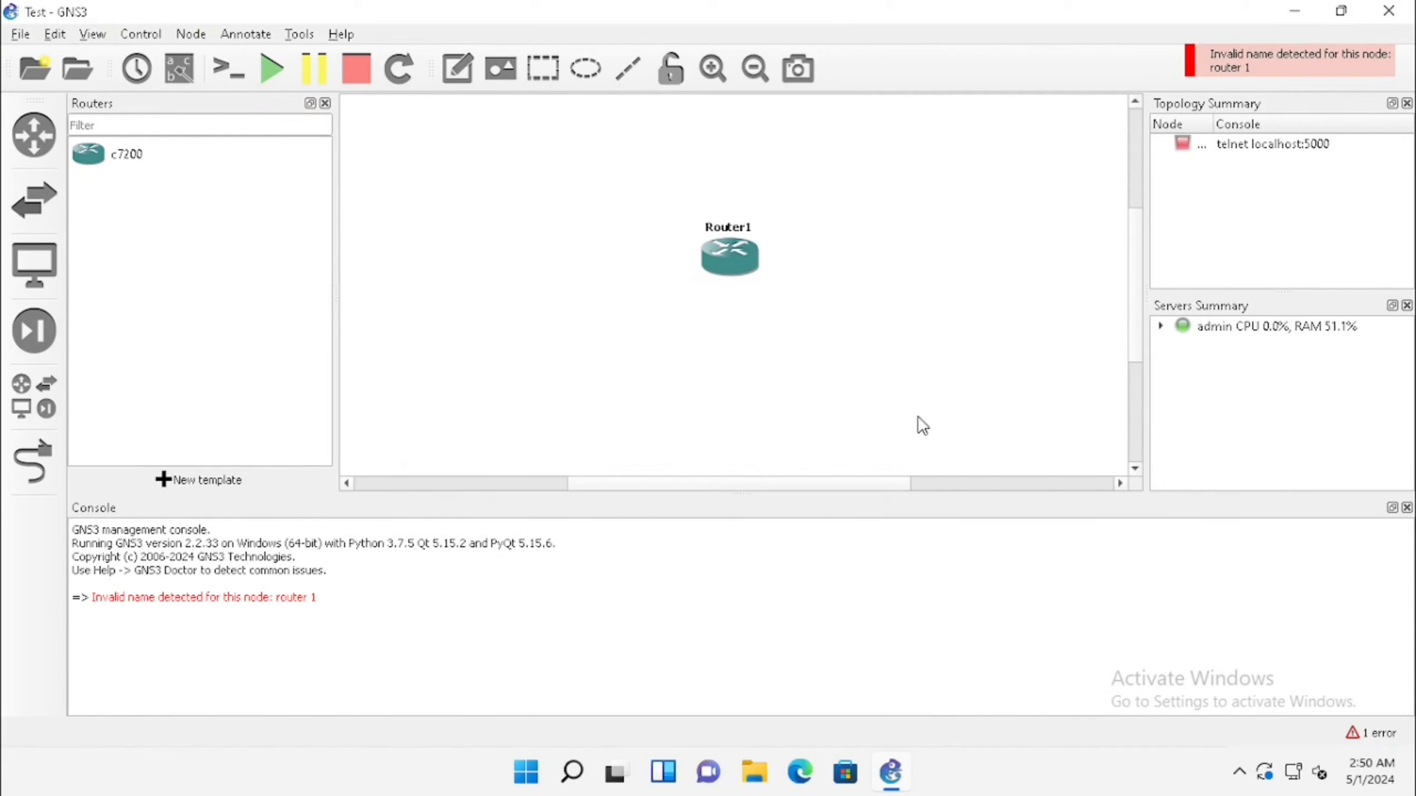
Reposition Router1 in the upper part of the workspace, start it and open its console in Solar-PuTTY
left_click_drag(748, 275, 620, 219)
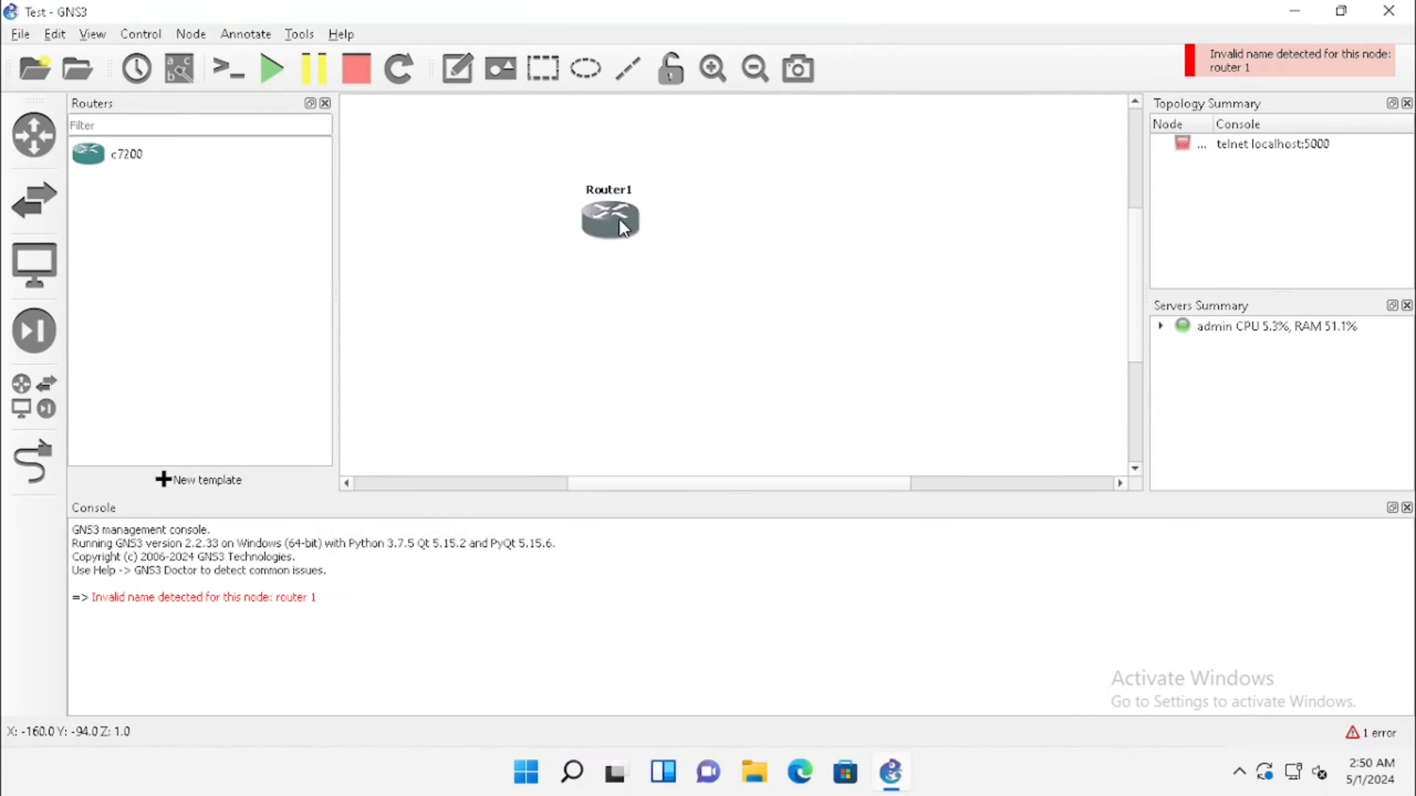
double_click(619, 219)
right_click(620, 219)
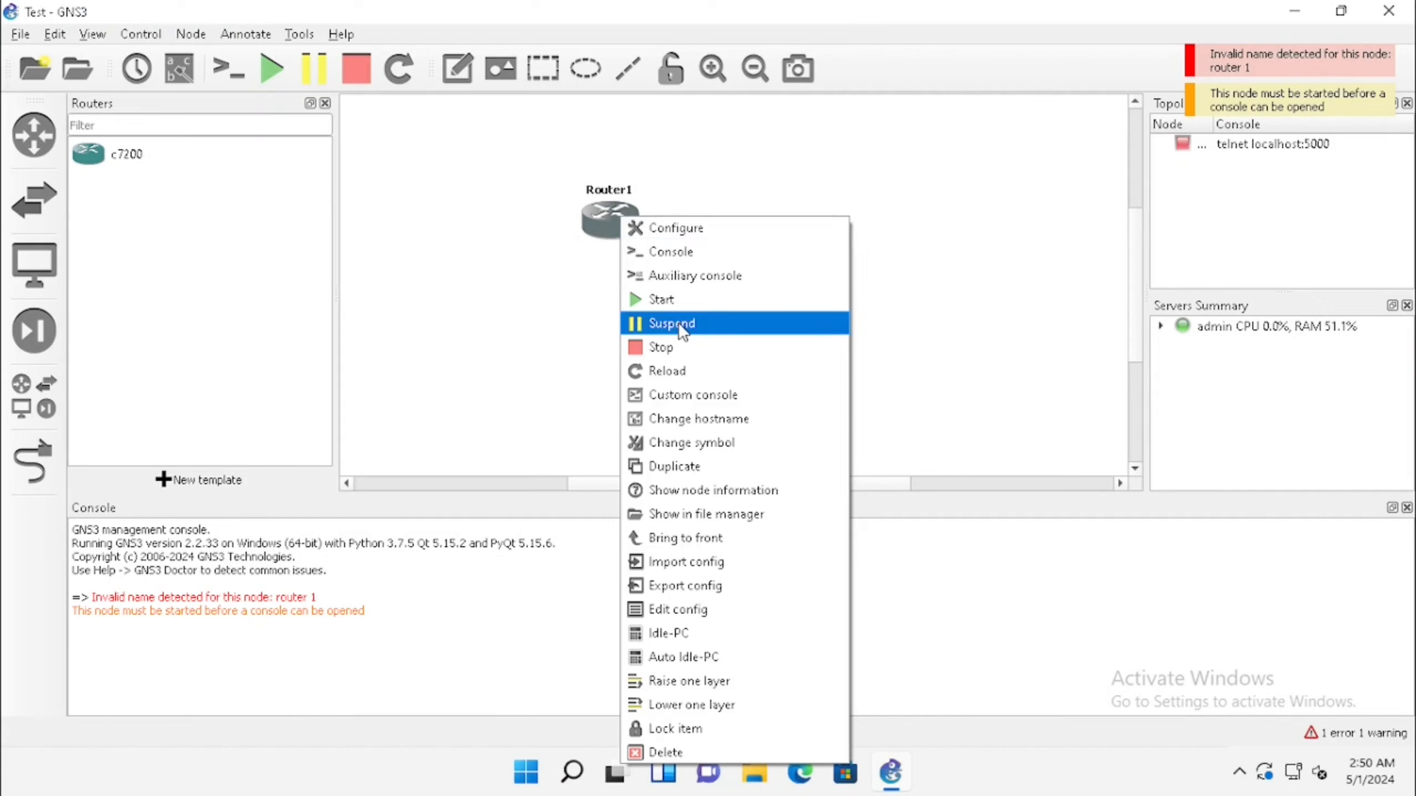
left_click(683, 302)
right_click(622, 226)
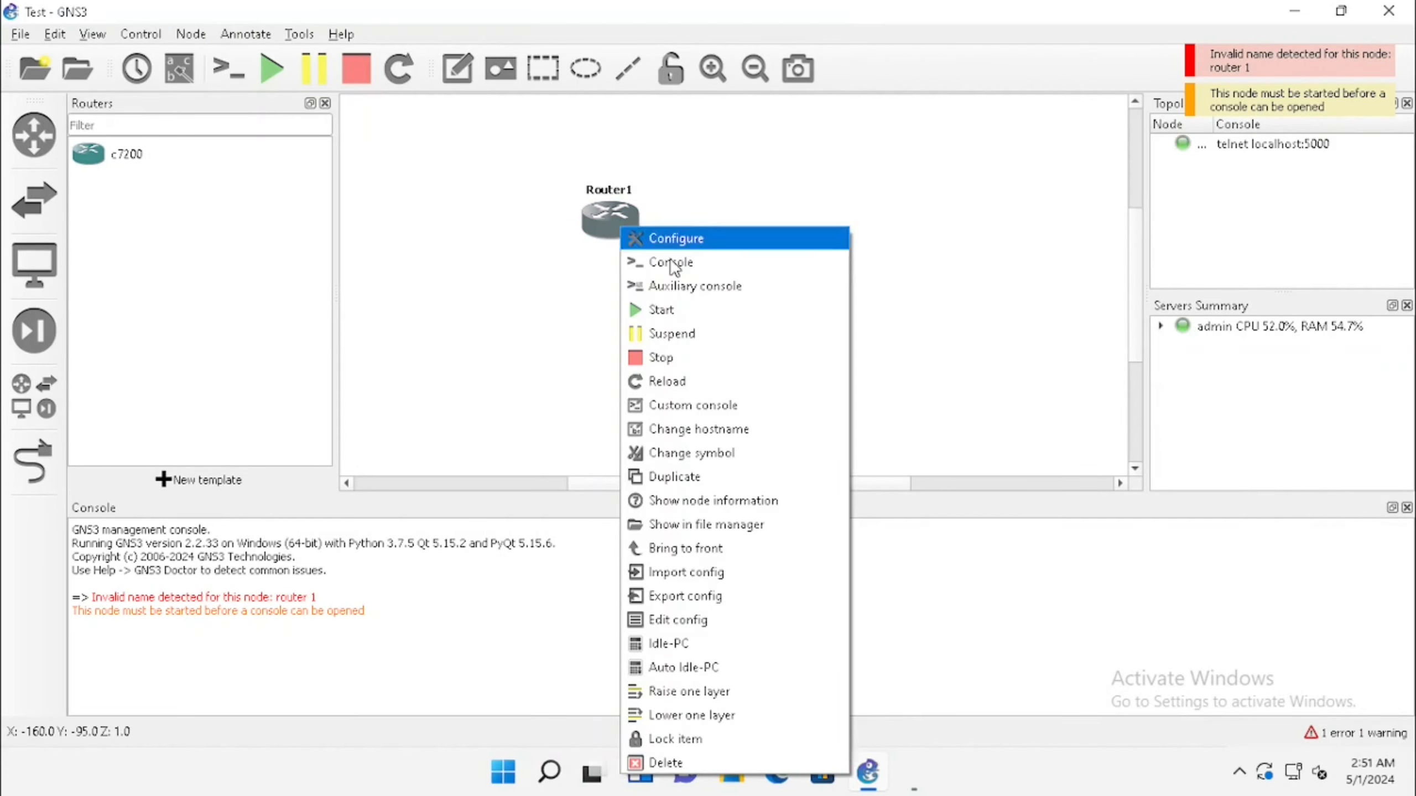
left_click(914, 775)
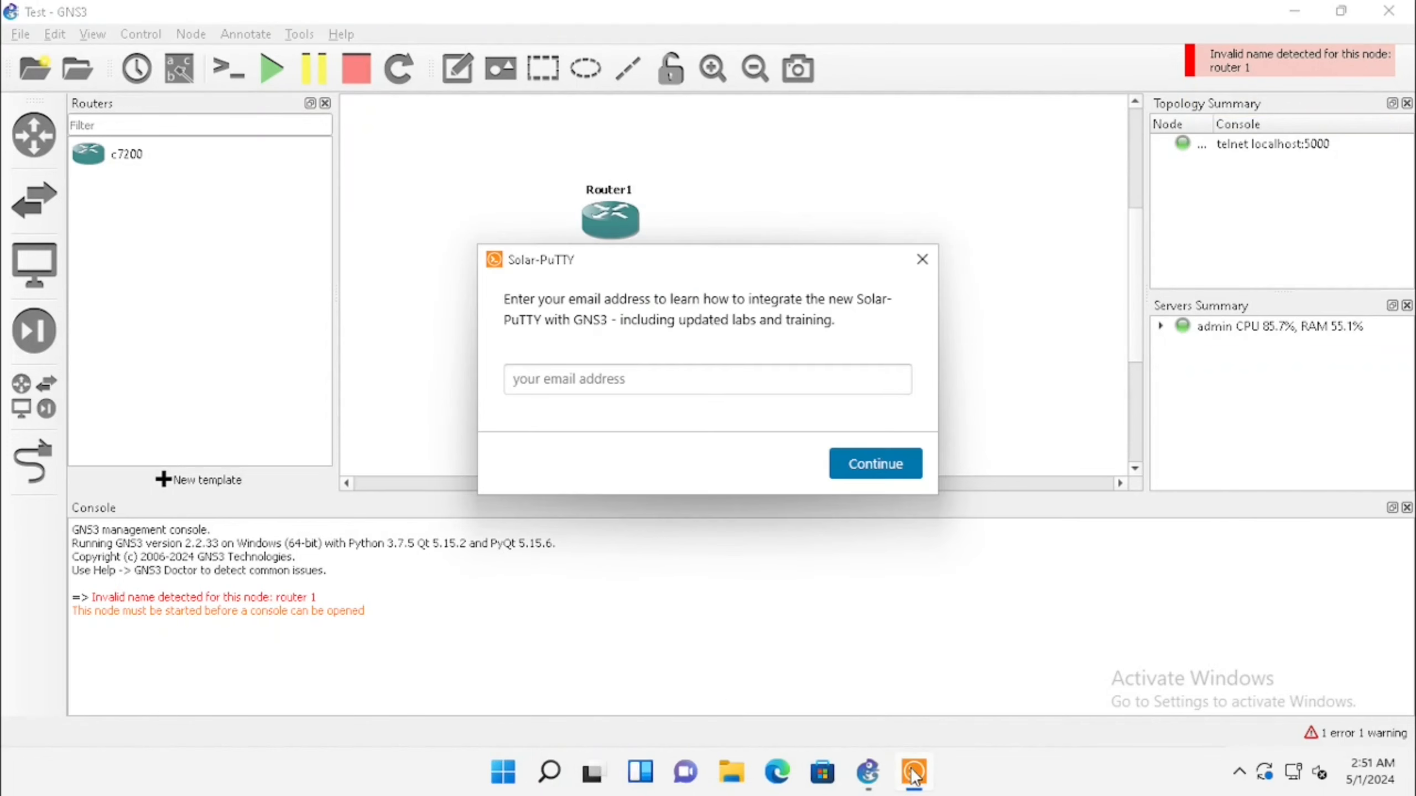
Fill in the e-mail address in the Solar-PuTTY registration prompt, continue to the Router1 console and shift its window aside
left_click(603, 389)
type("test@ts")
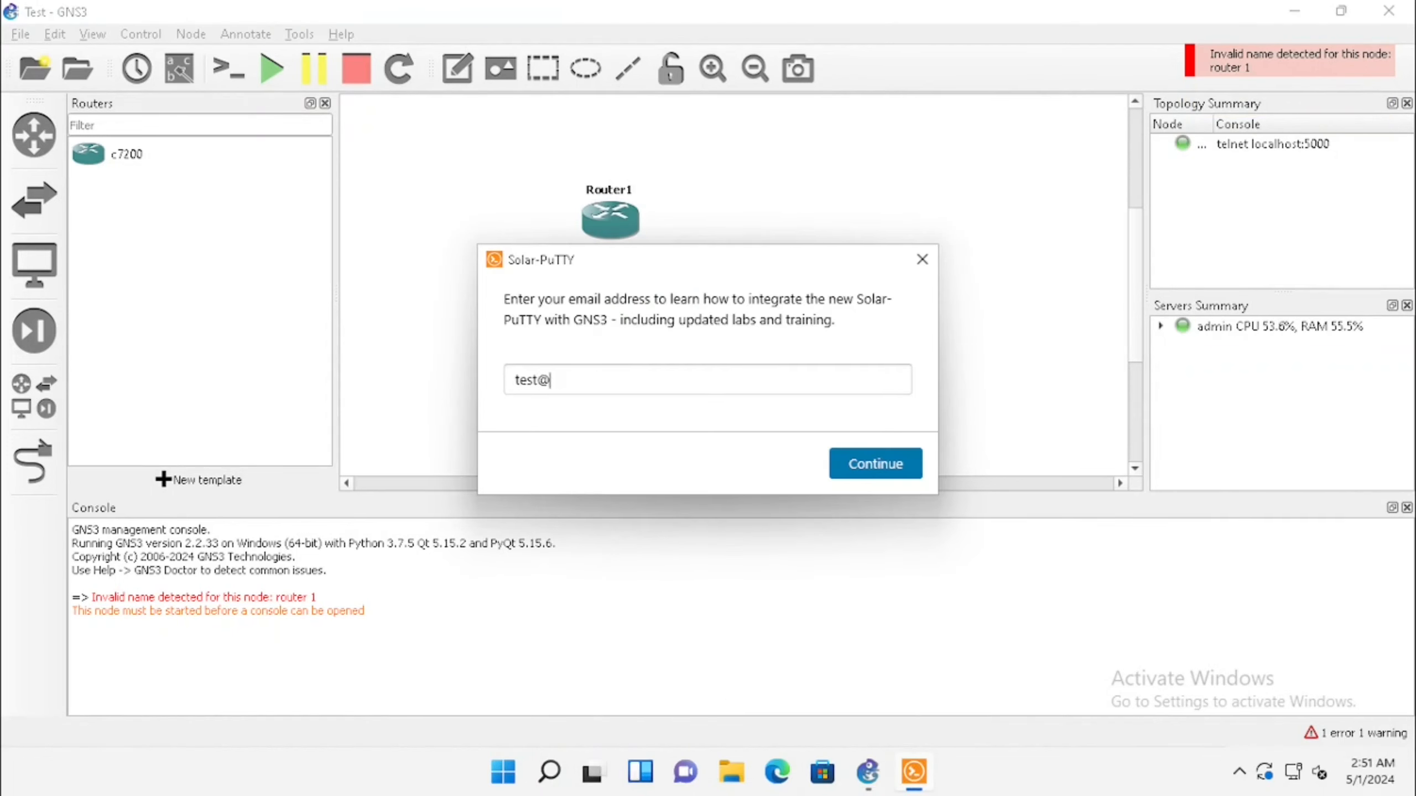
type(".com")
left_click(846, 463)
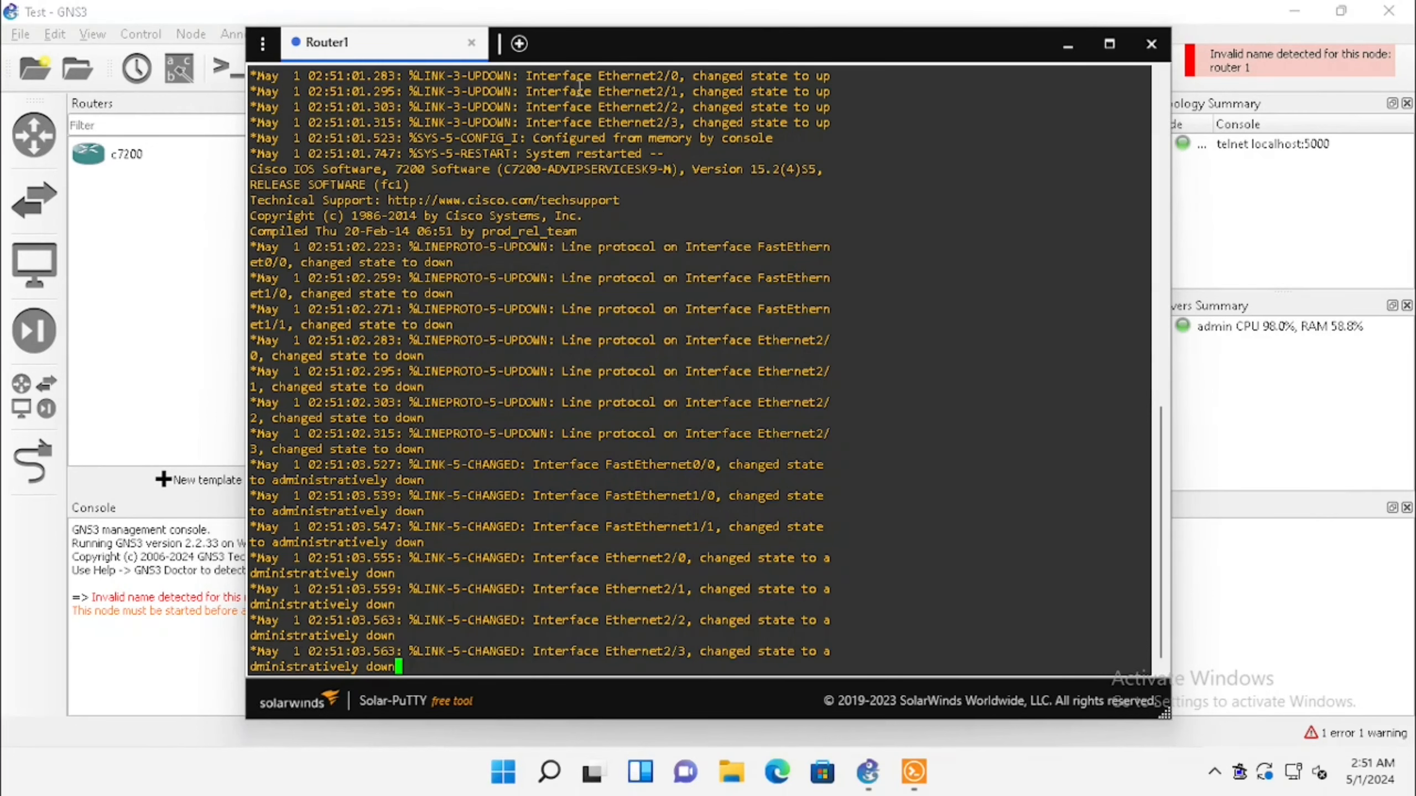
left_click_drag(575, 52, 772, 48)
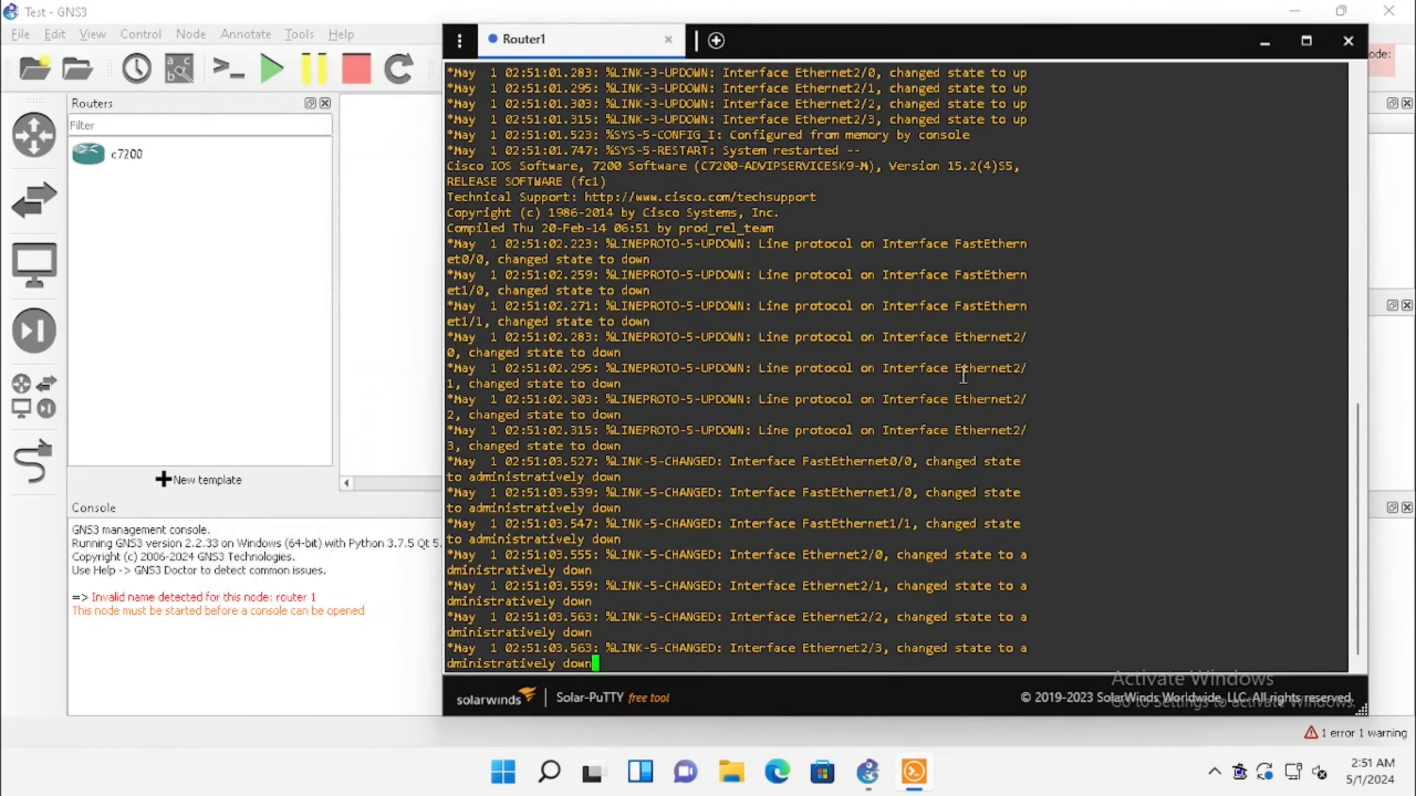
Enter privileged mode on Router1 with en and global configuration mode with conf t
key("Return")
key("Return")
key("Return")
key("Return")
key("Return")
key("Return")
key("Return")
key("Return")
type("en")
key("Return")
type("conf t")
key("Return")
key("Return")
key("Return")
key("Return")
key("Return")
List the available global configuration commands on Router1 with ? and read through the help output
type("?")
key("Return")
key("Return")
key("Return")
key("Return")
key("Return")
key("Return")
key("Return")
key("Return")
key("Return")
key("Return")
key("Return")
key("Return")
key("Return")
key("Return")
key("Return")
key("Return")
key("Return")
key("Return")
key("Return")
key("Return")
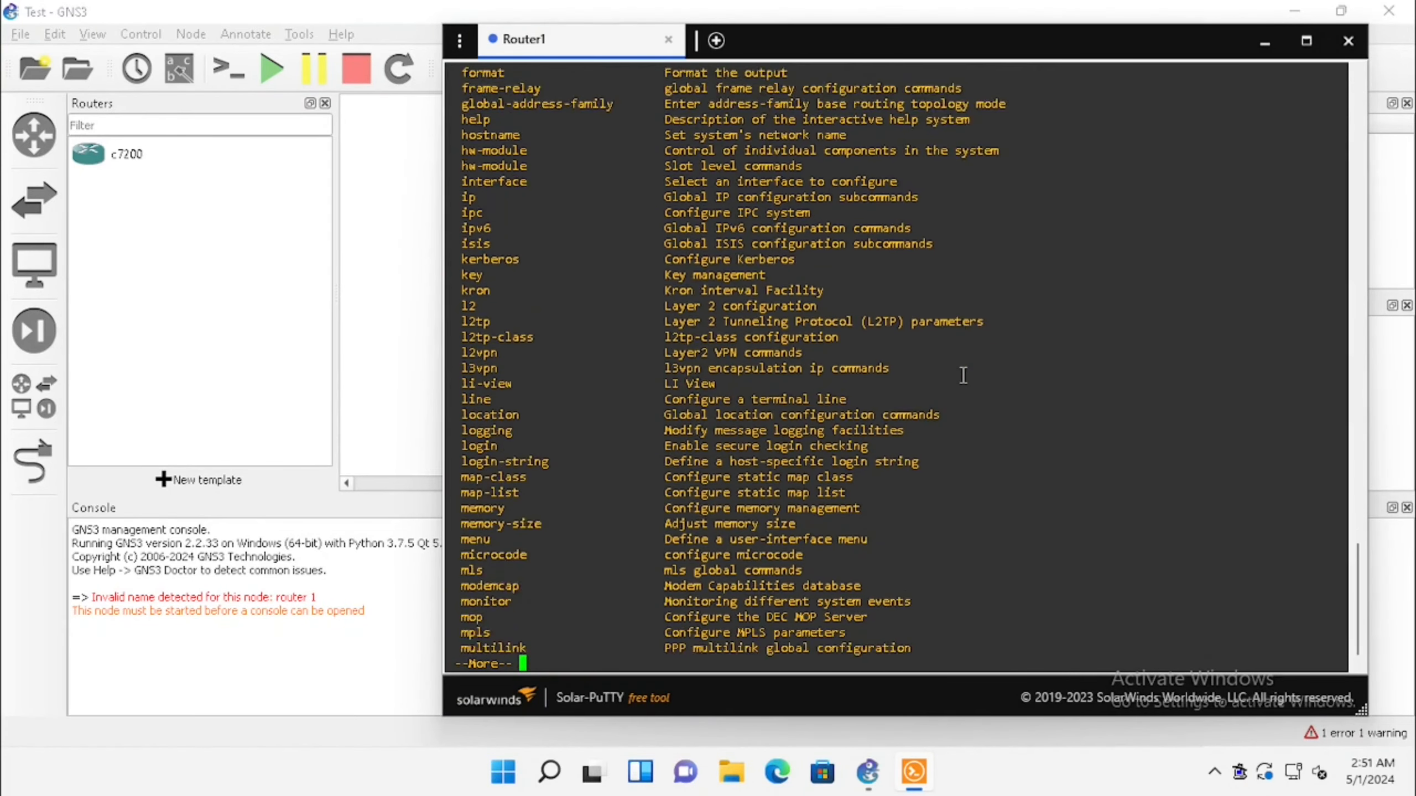
key("Return")
key("Return")
Try to auto-complete a configuration command beginning with tele and request help for it
type("tele")
key("Tab")
key("BackSpace")
key("BackSpace")
key("BackSpace")
type("tele")
key("Tab")
type("?")
key("BackSpace")
key("BackSpace")
key("BackSpace")
key("BackSpace")
key("BackSpace")
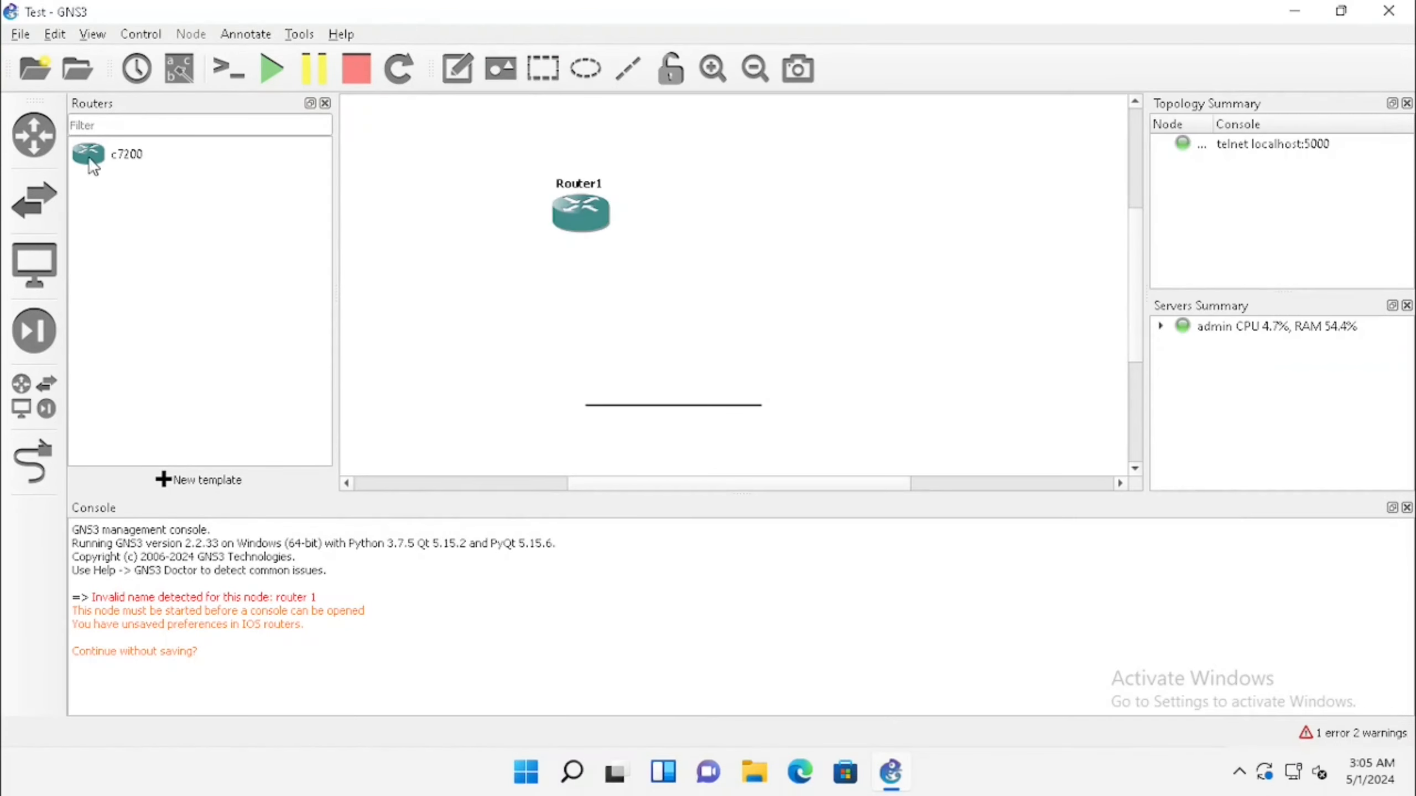
Choose to create a template manually in GNS3 and start a new IOS router template in the Dynamips preferences
right_click(95, 190)
left_click(190, 203)
left_click(206, 480)
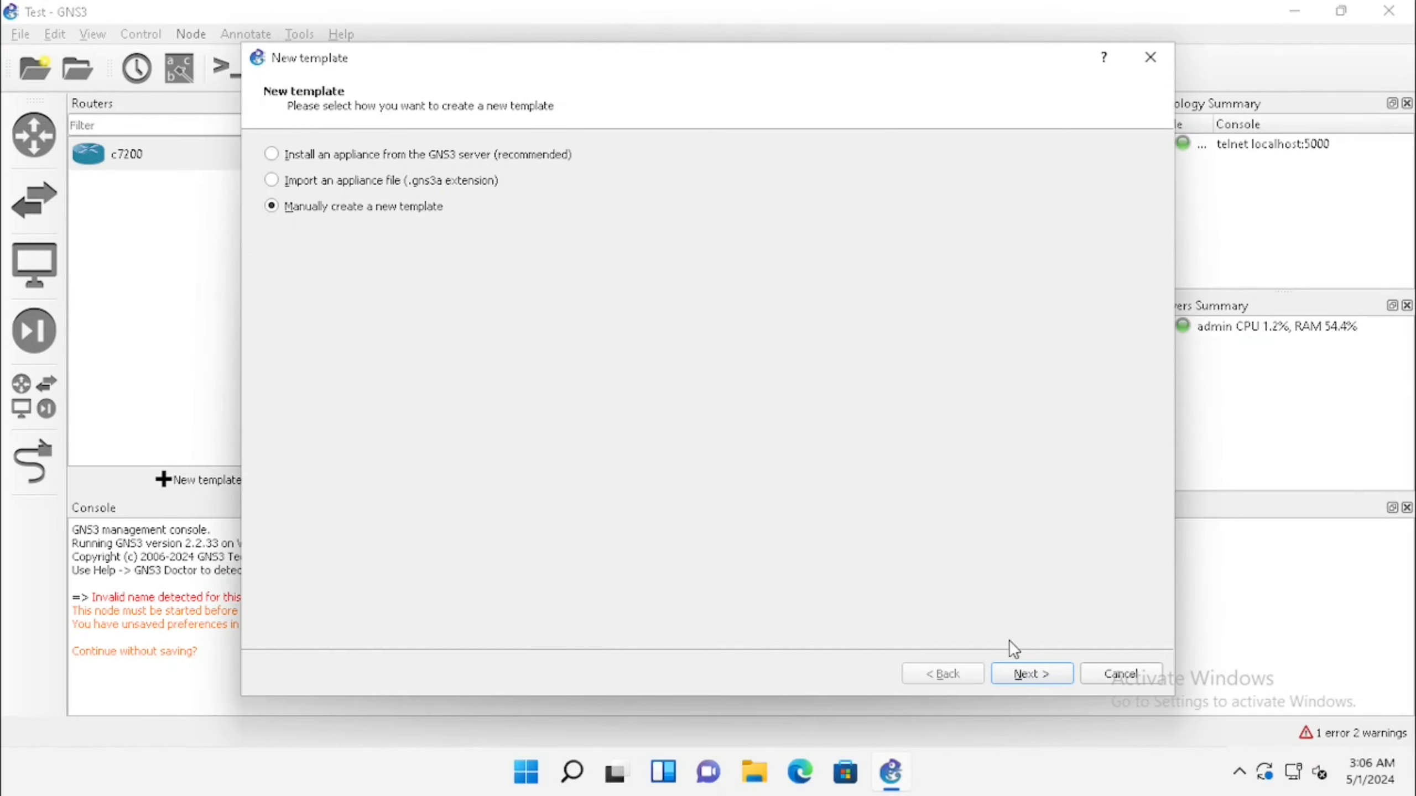
left_click(1028, 673)
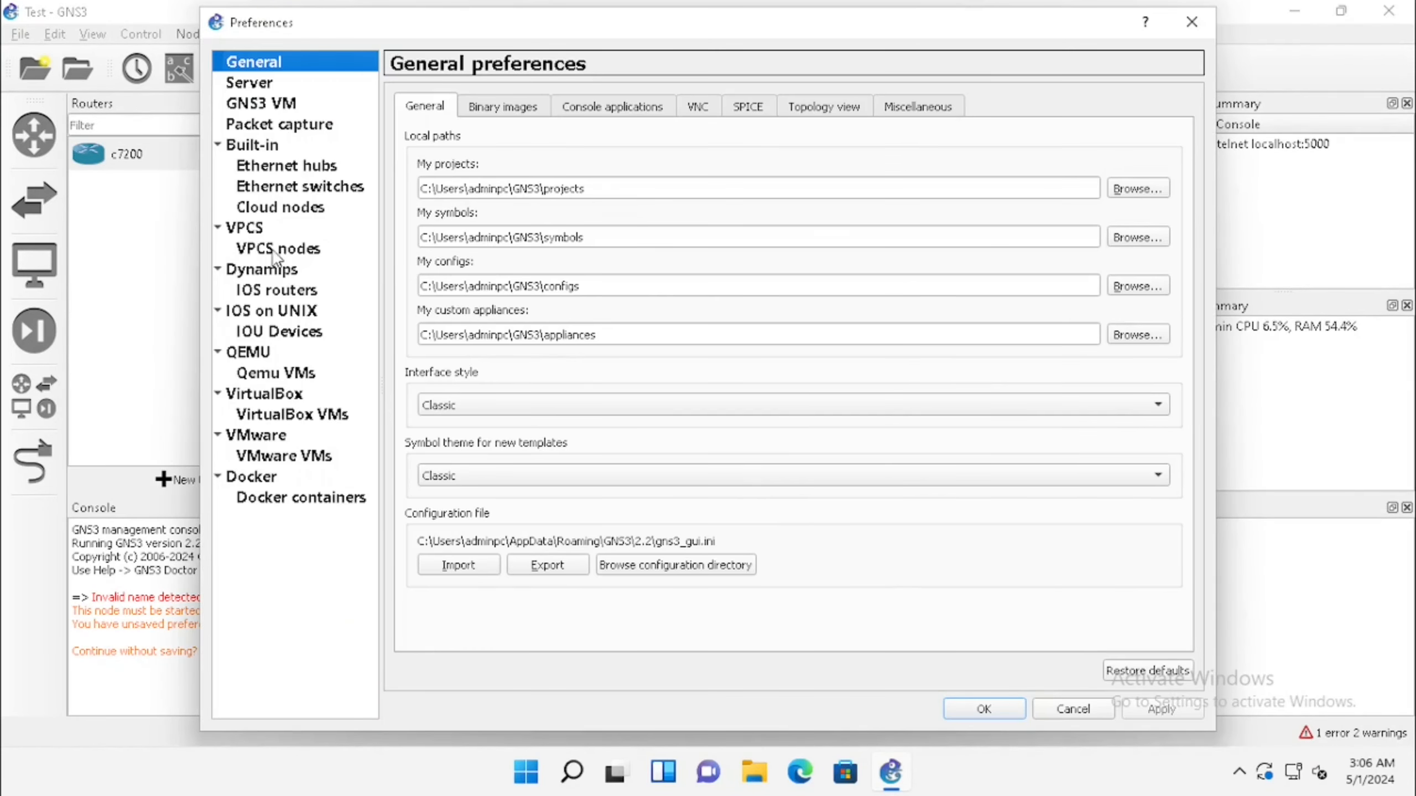
left_click(261, 290)
left_click(557, 670)
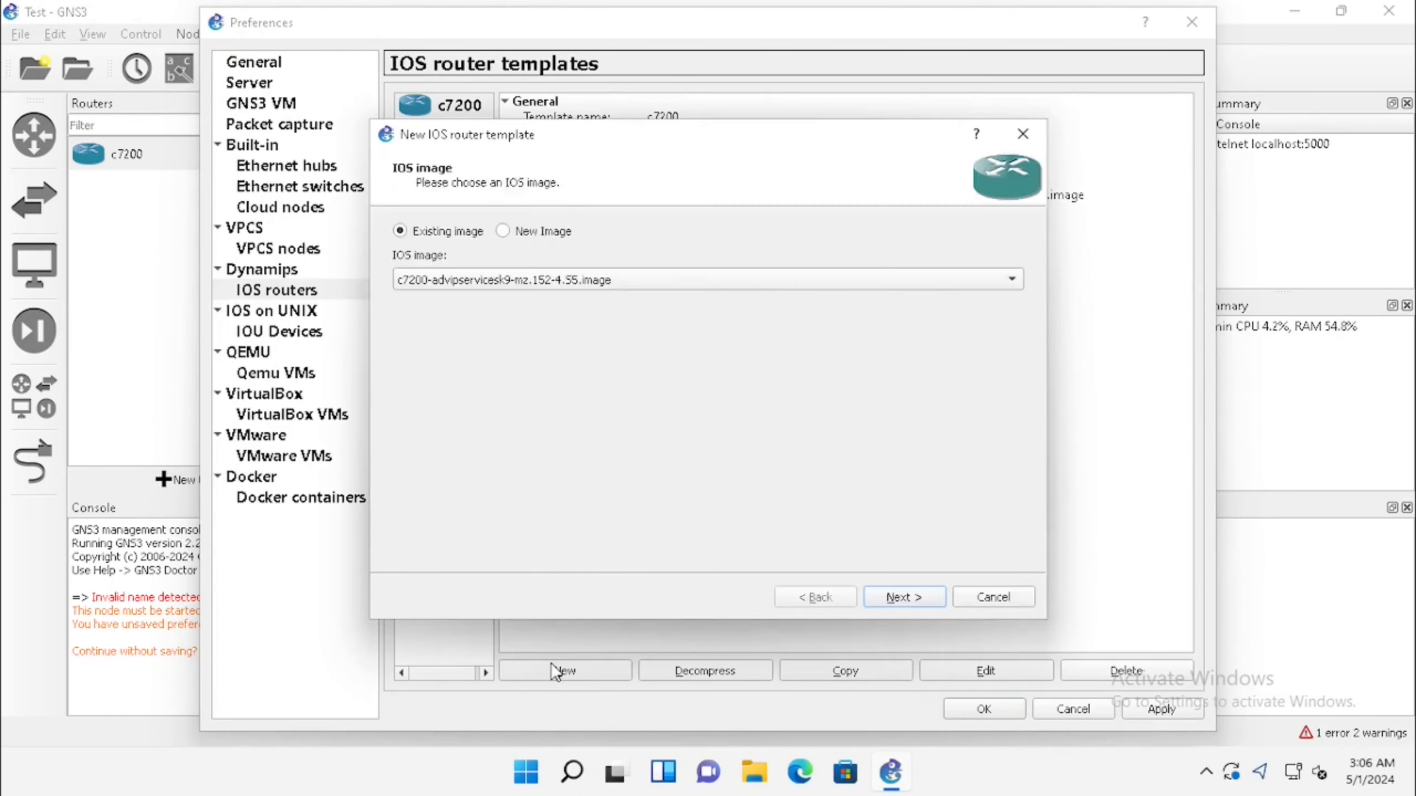
Load the new IOS image c3640-a3js-mz.124-23 for the router template
left_click(503, 230)
left_click(992, 280)
double_click(613, 406)
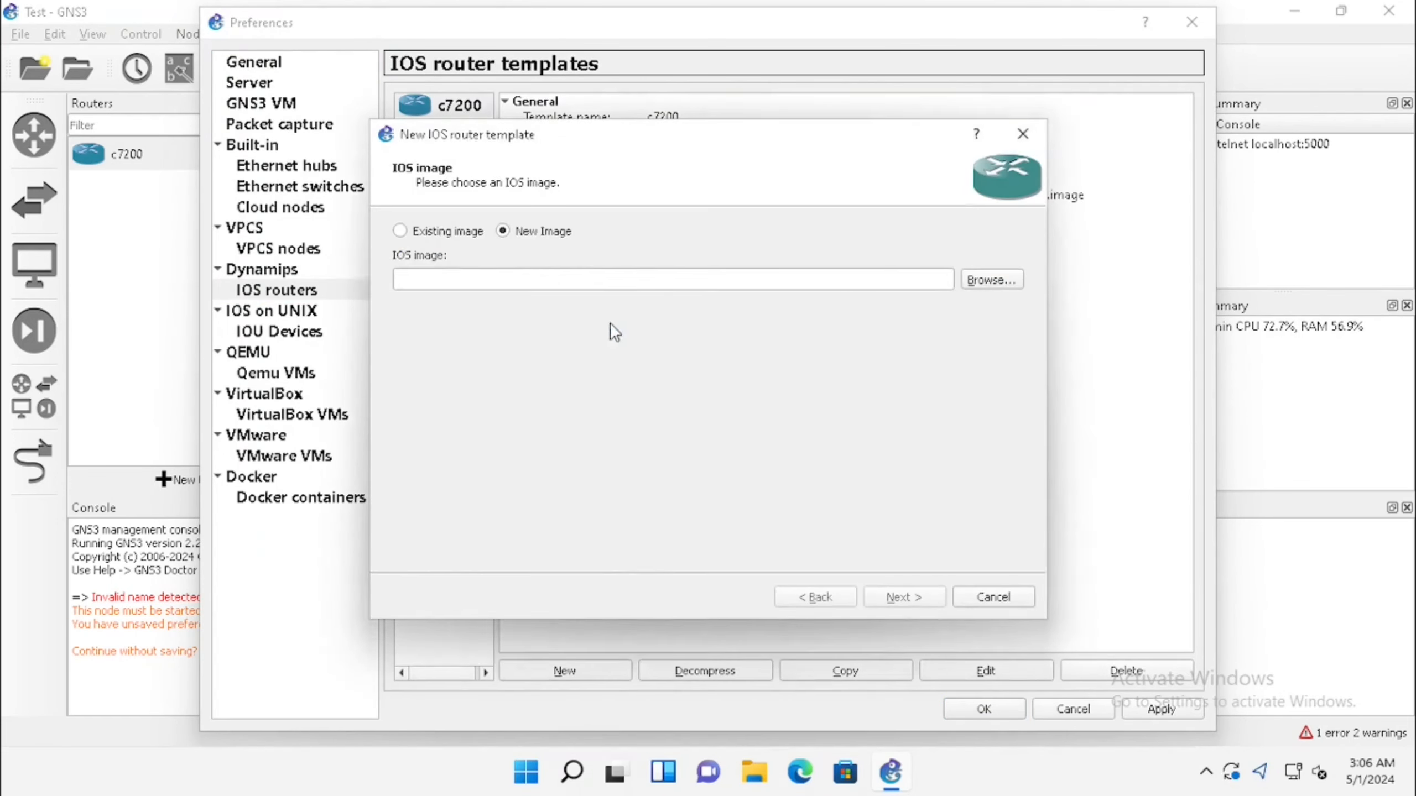
left_click(904, 597)
Name the template c3640 with platform c3600 and chassis 3640, and accept the default memory
left_click(557, 262)
left_click(593, 442)
left_click_drag(484, 233, 466, 233)
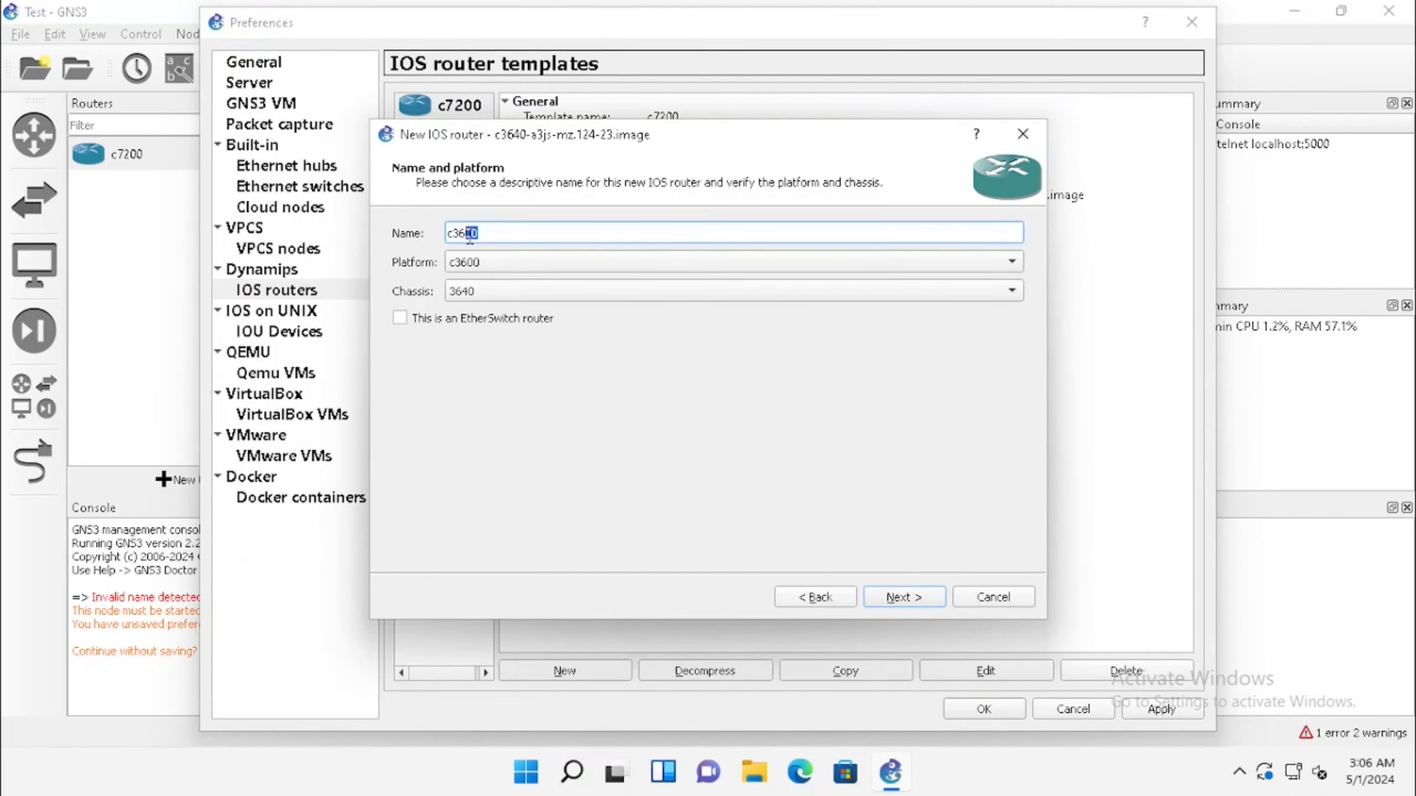
type("40")
left_click(904, 597)
left_click(904, 597)
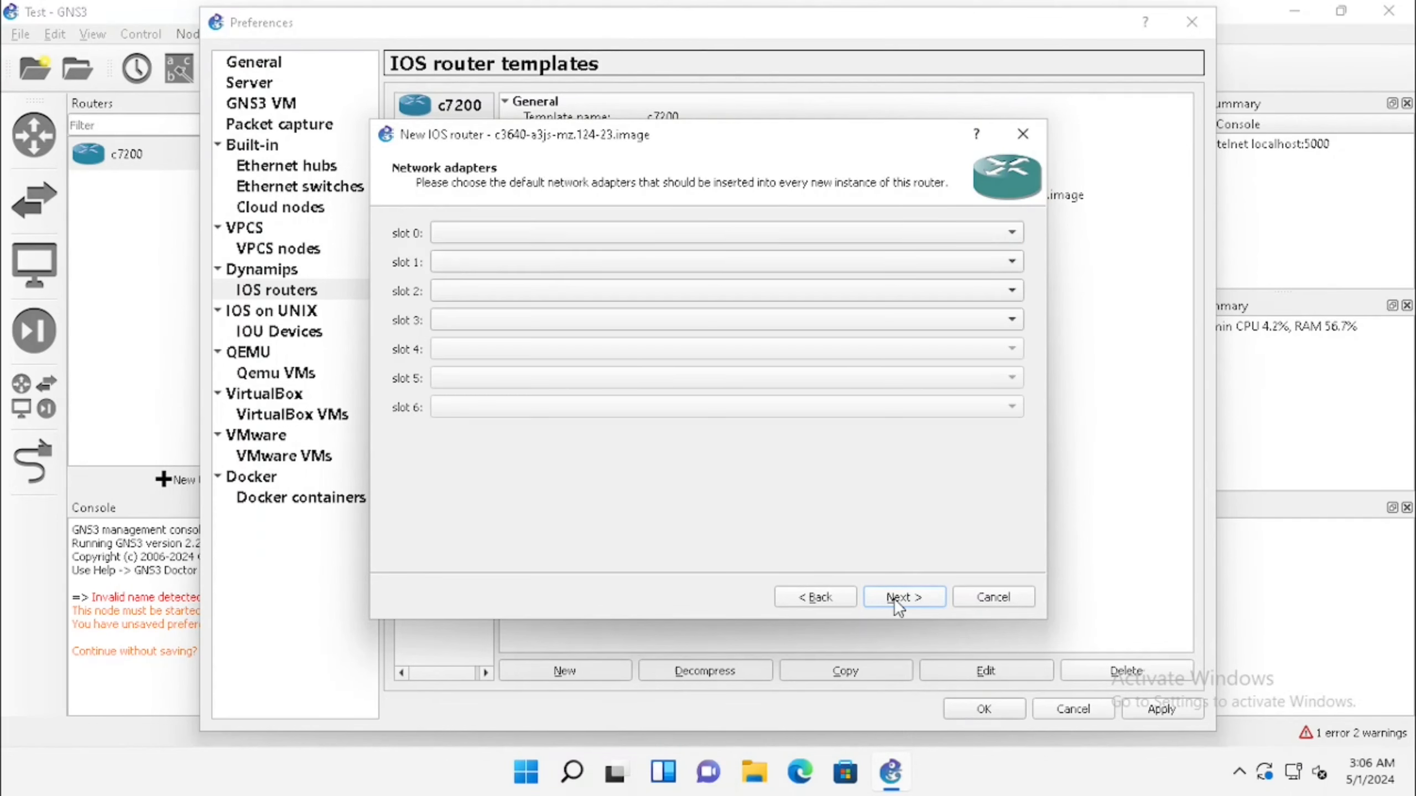
Assign the network adapters NM-1FE-TX to slot 0, NM-1E to slot 1, NM-4E to slot 2 and NM-16ESW to slot 3
left_click(529, 234)
left_click(529, 256)
left_click(527, 264)
left_click(515, 306)
left_click(507, 292)
left_click(499, 356)
left_click(489, 319)
left_click(496, 386)
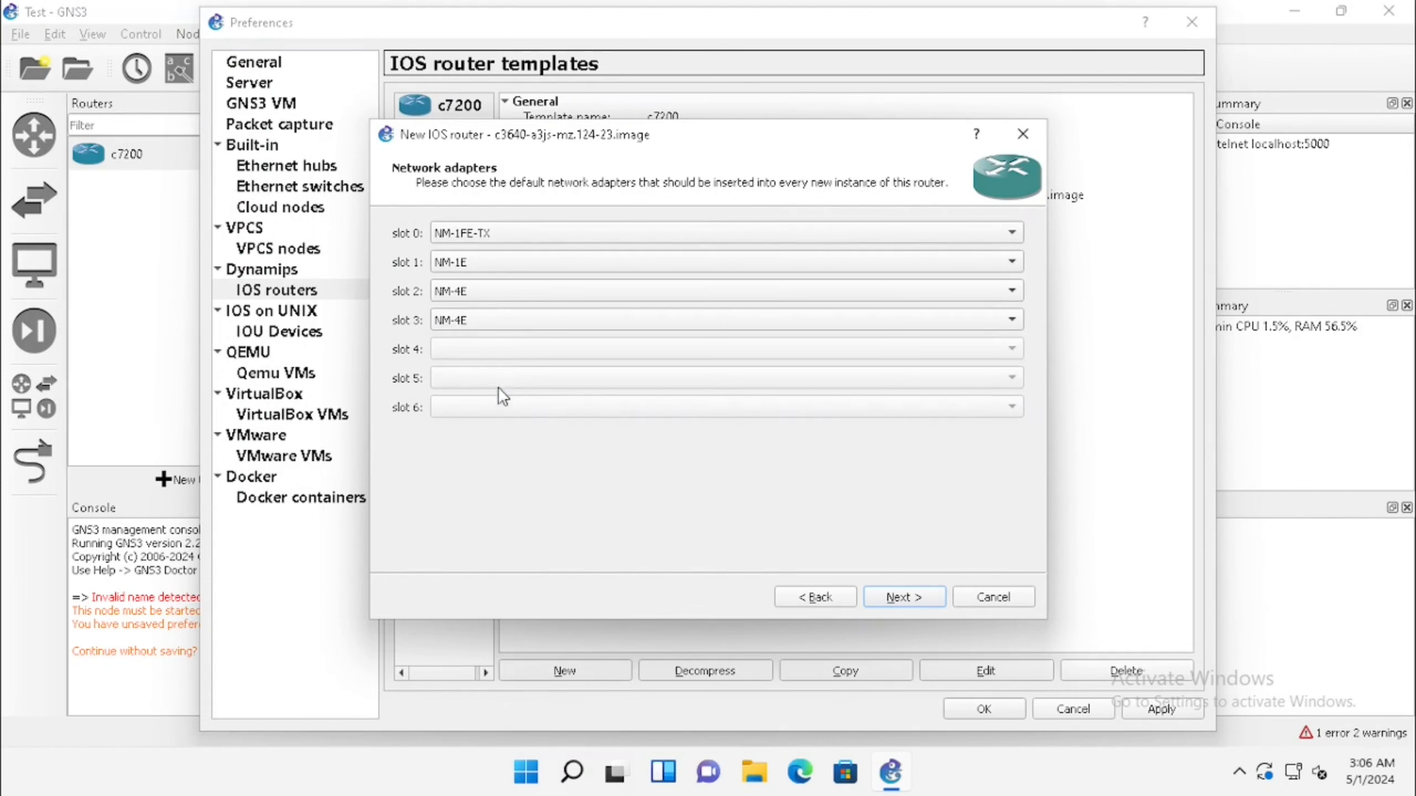
left_click(511, 315)
left_click(505, 345)
Finish the c3640 template without an Idle-PC value and save the preferences
left_click(904, 597)
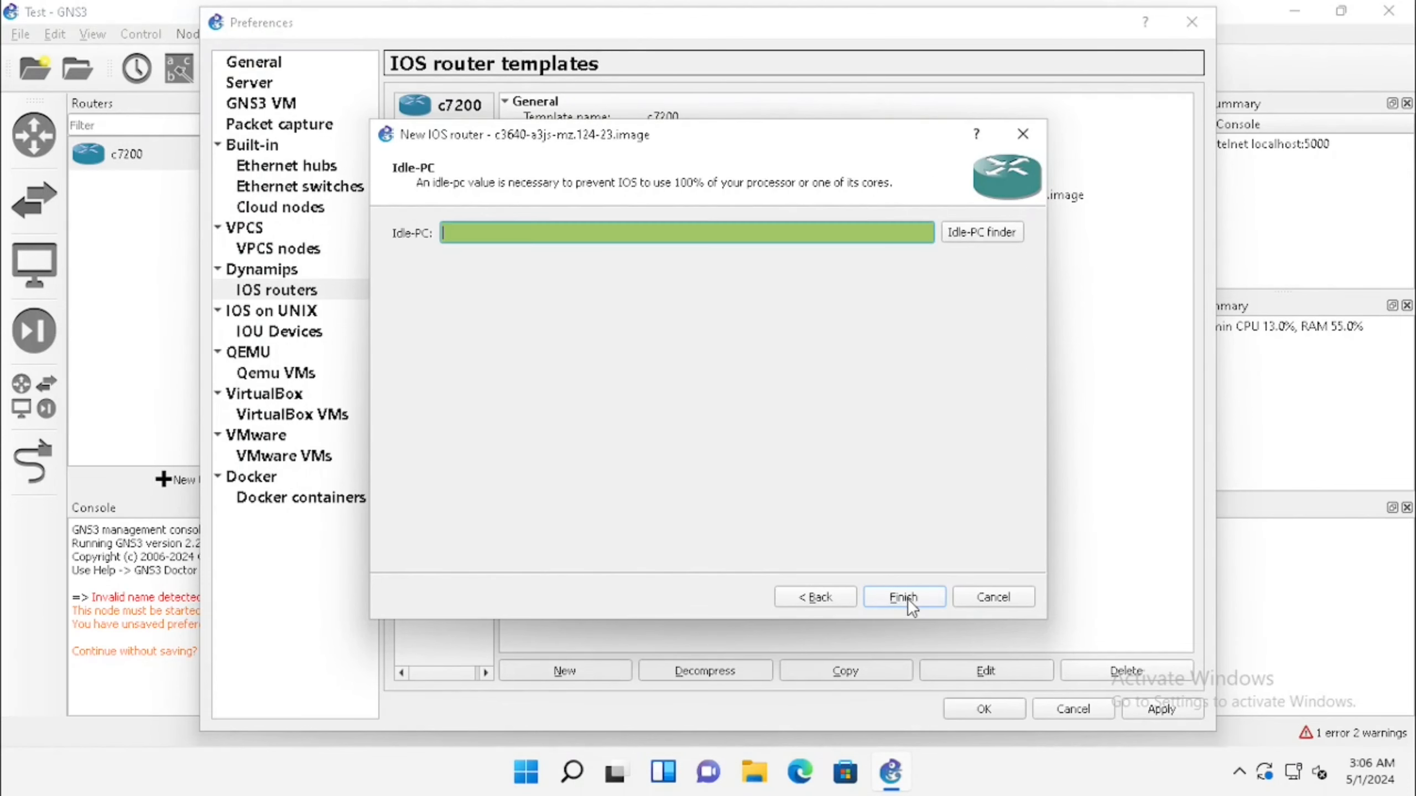
left_click(894, 597)
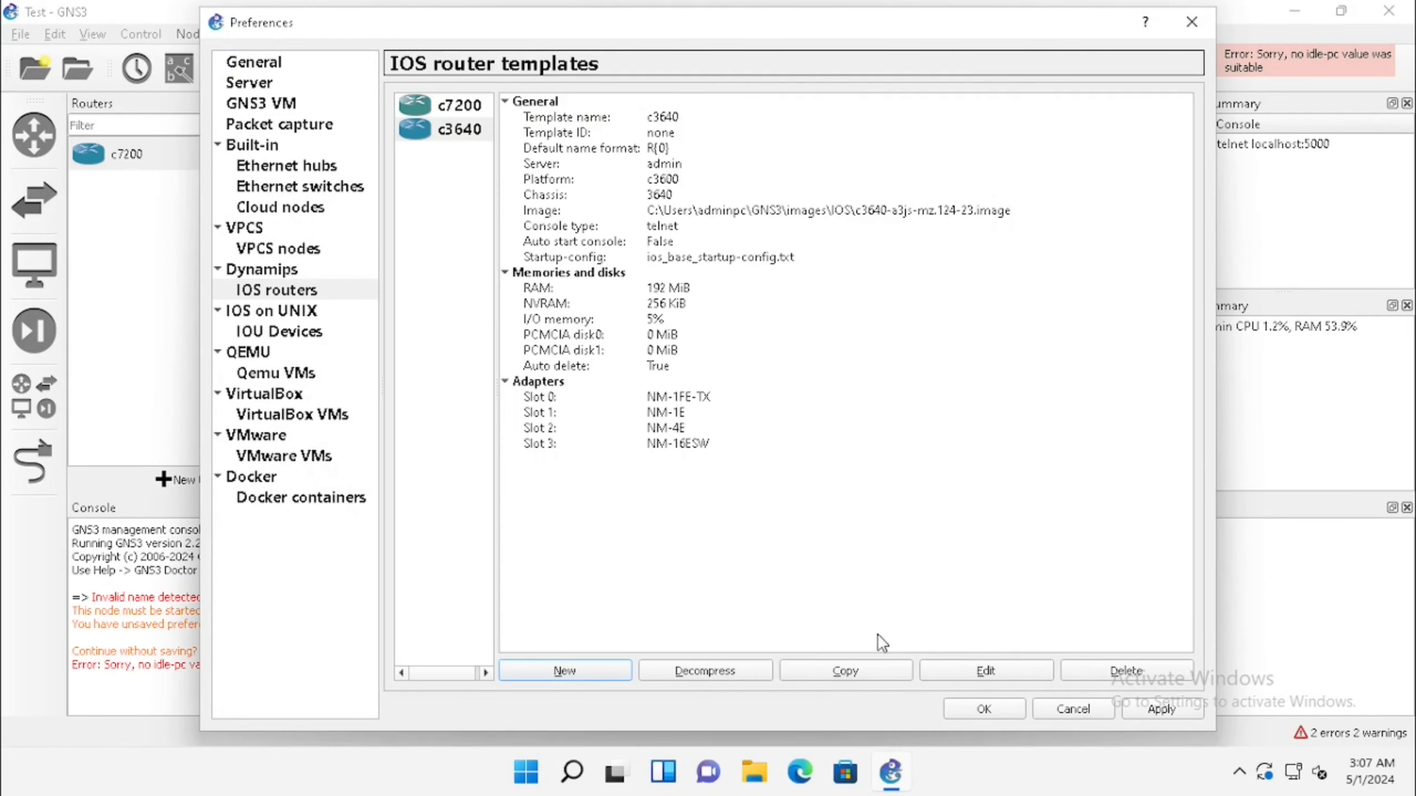
left_click(994, 714)
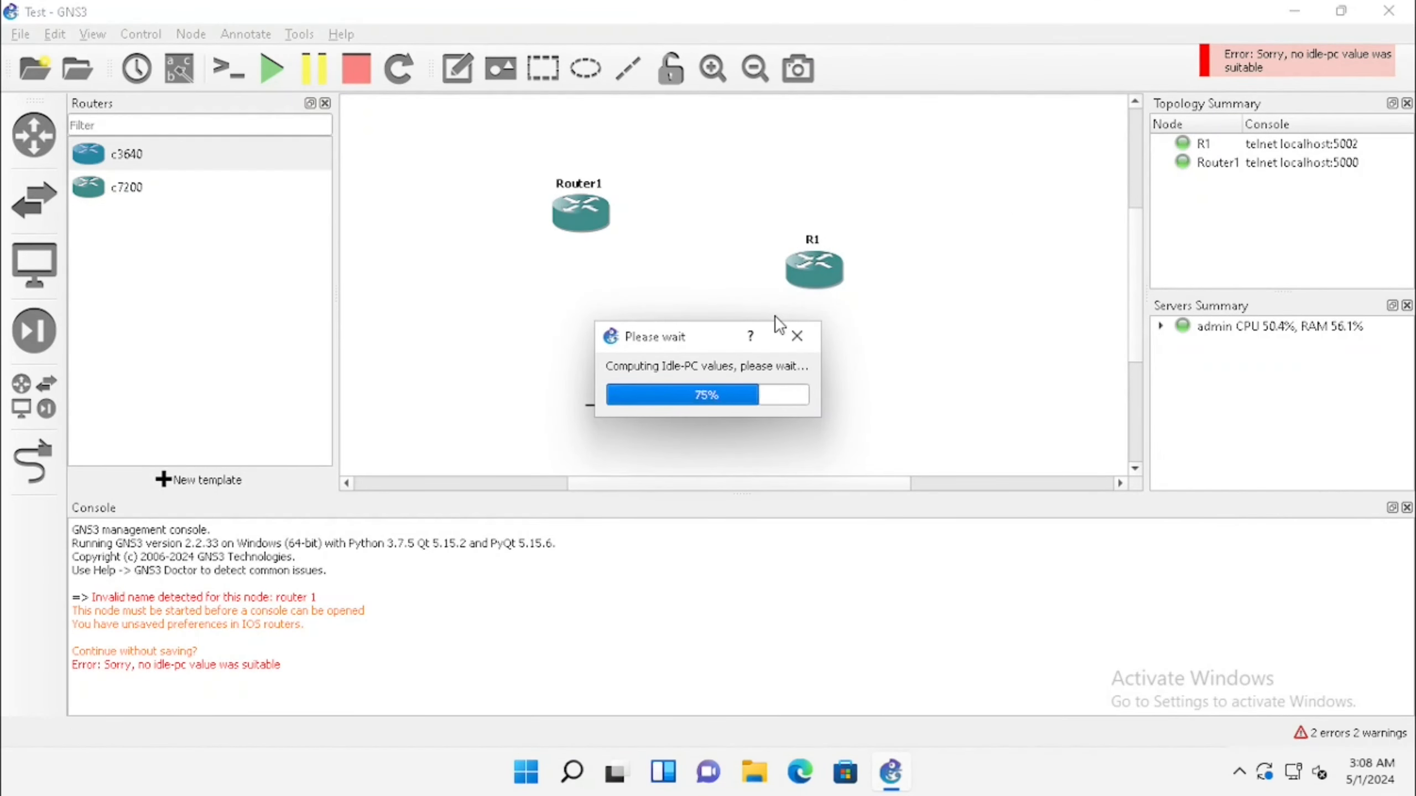
Start the router R1 and open its console
left_click(573, 412)
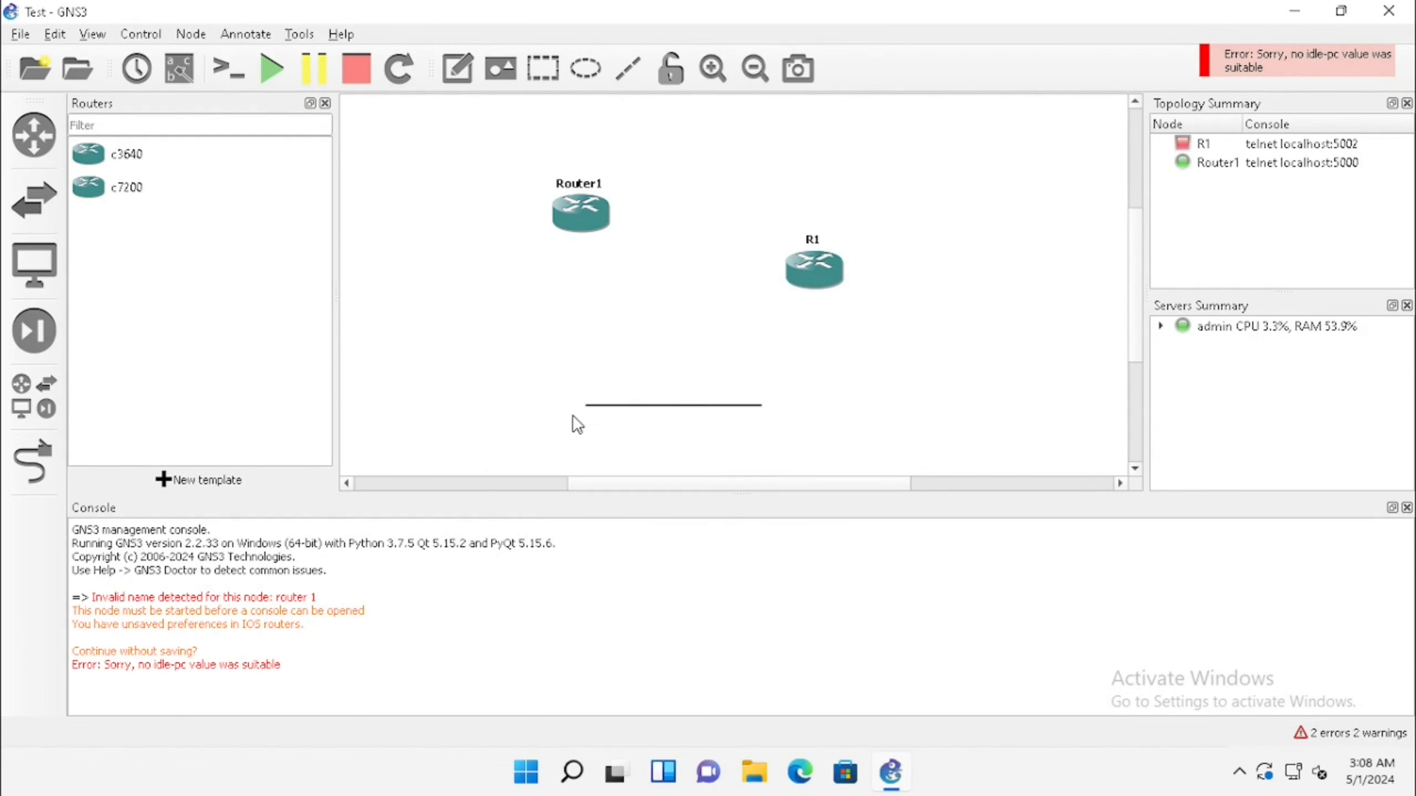
right_click(804, 269)
left_click(861, 83)
mouse_move(809, 285)
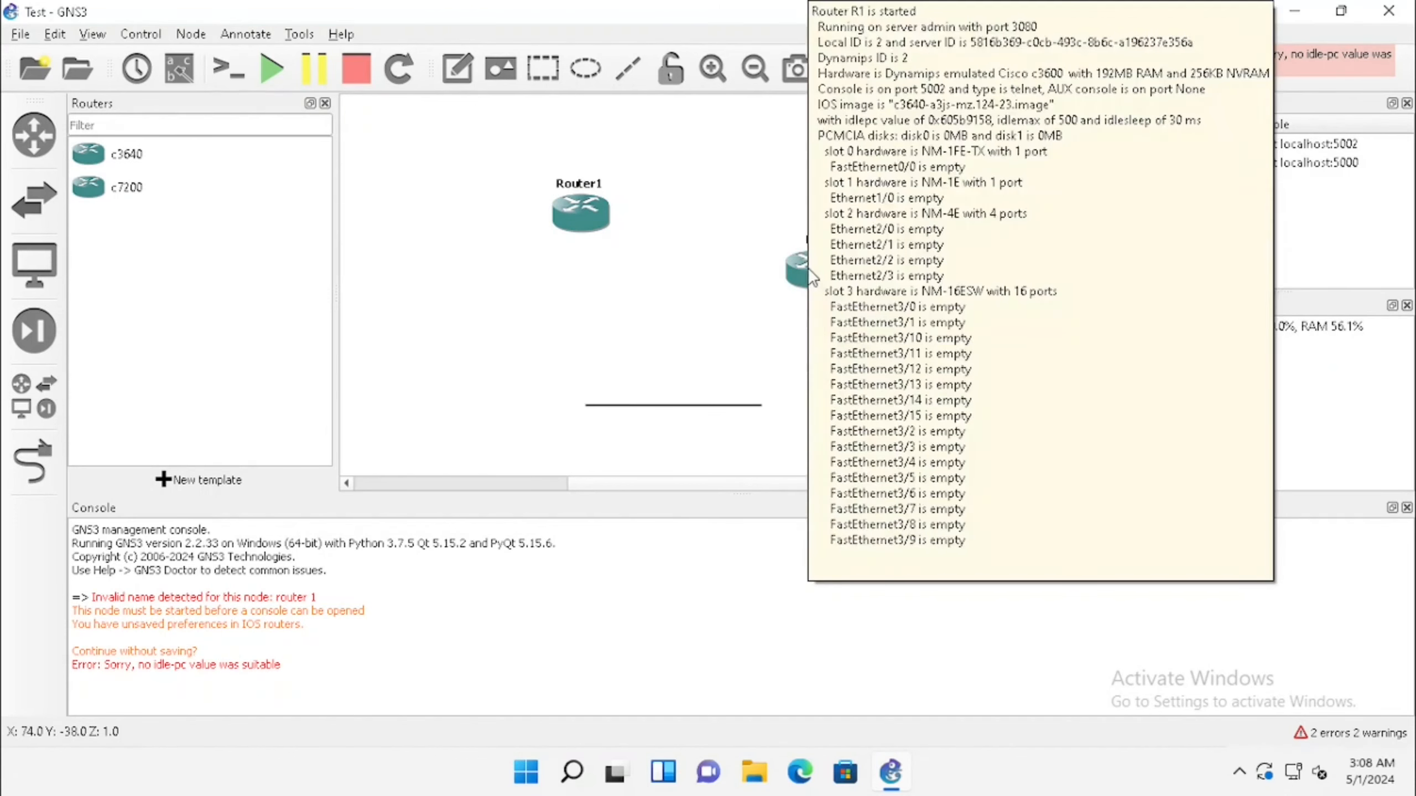
right_click(826, 272)
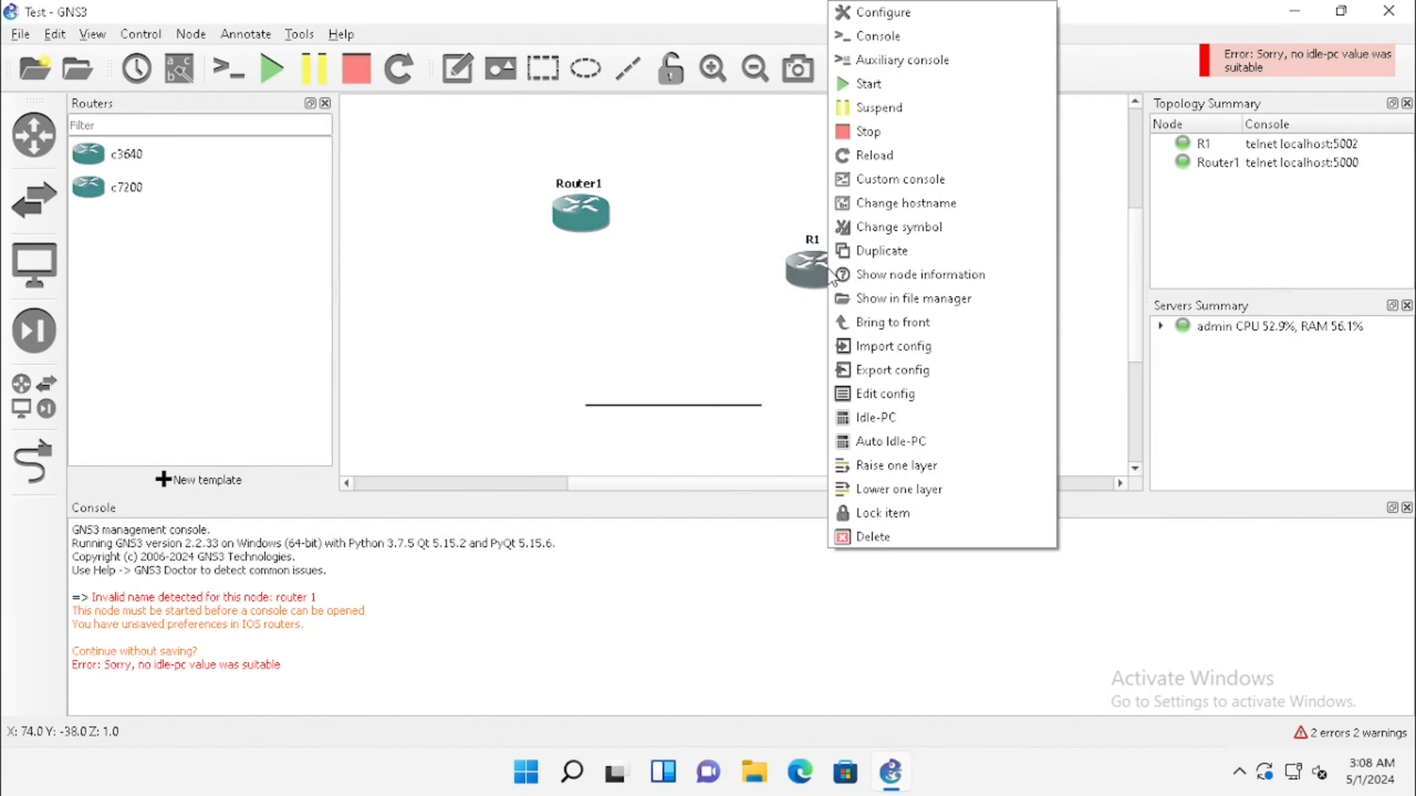
left_click(879, 36)
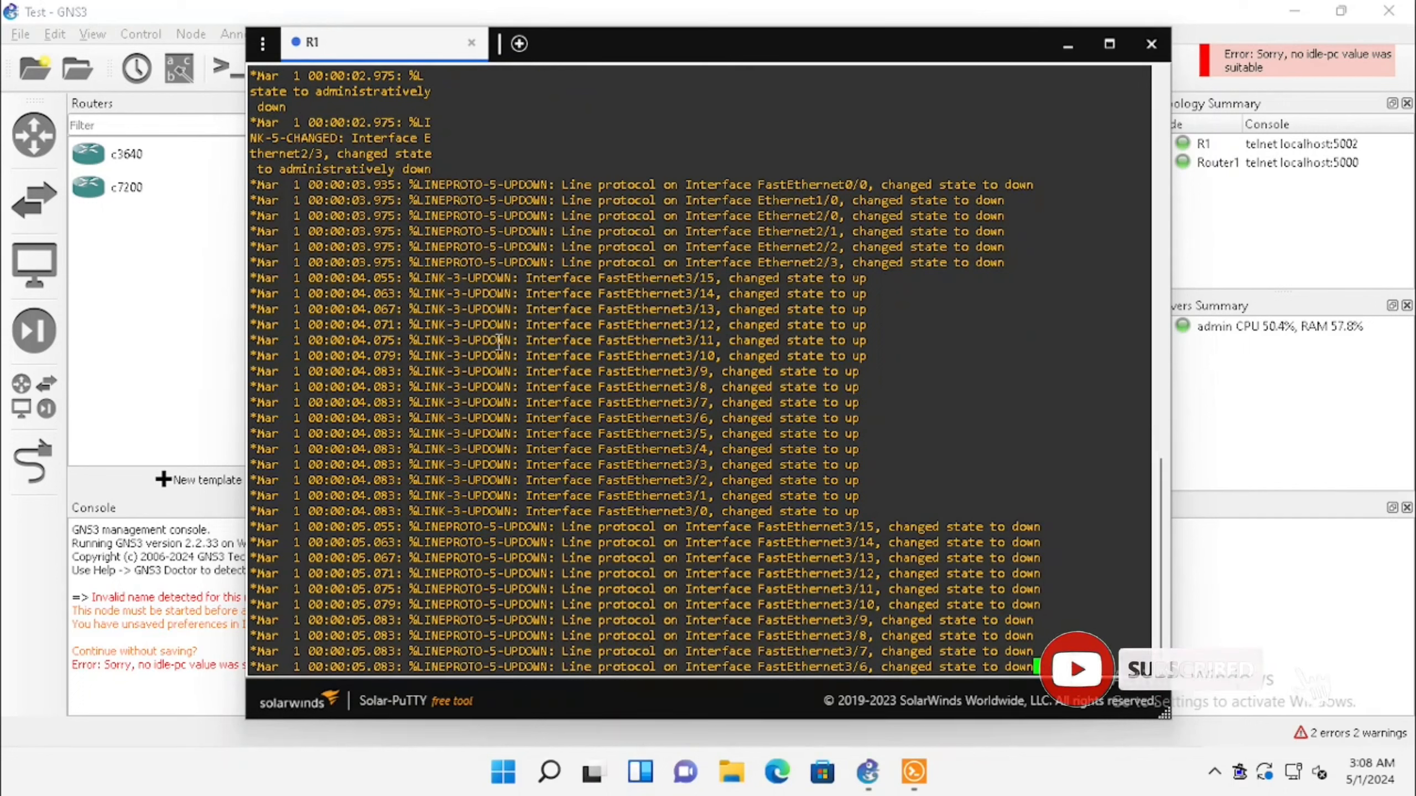
Enter privileged mode on R1 with en and global configuration mode with conf t
key("Return")
key("Return")
key("Return")
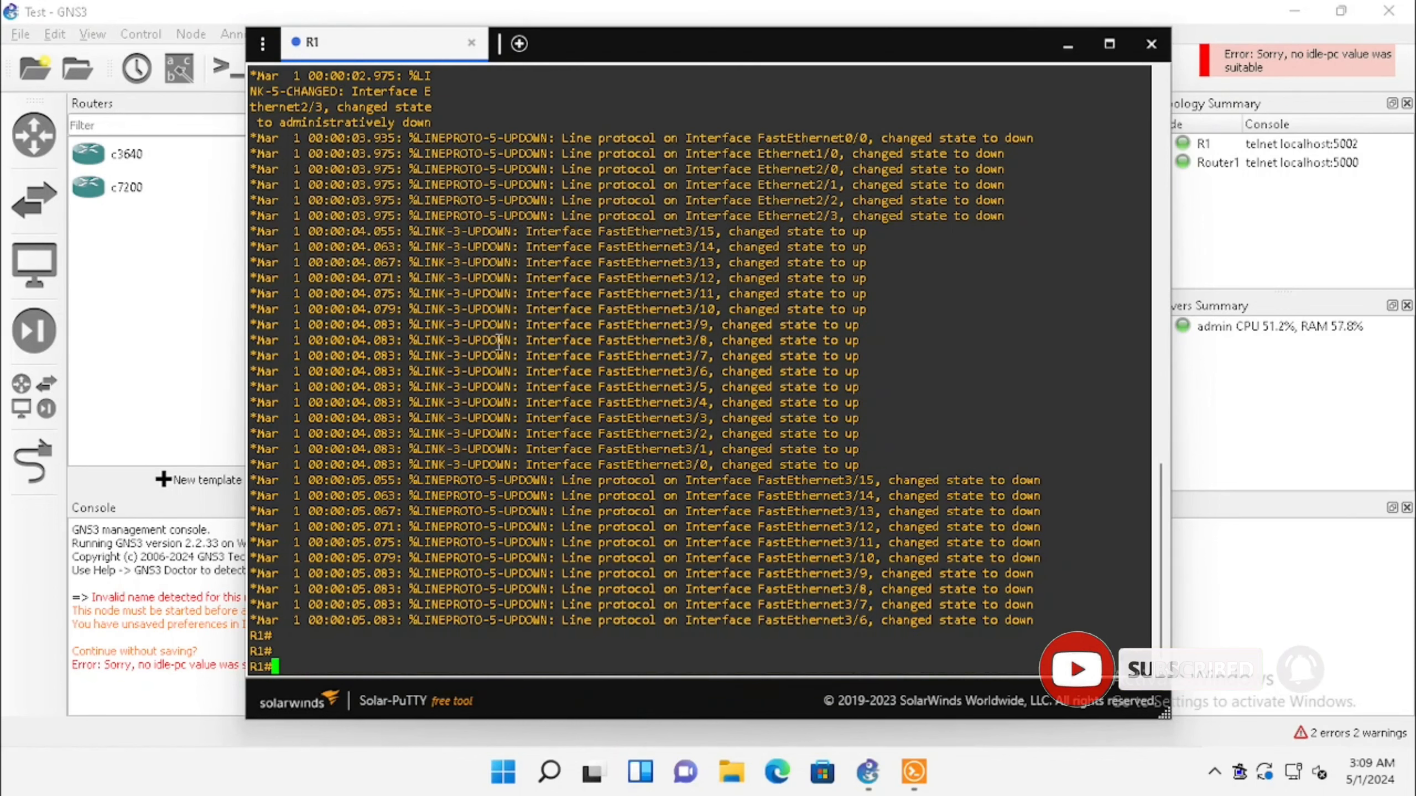
type("edn")
key("Return")
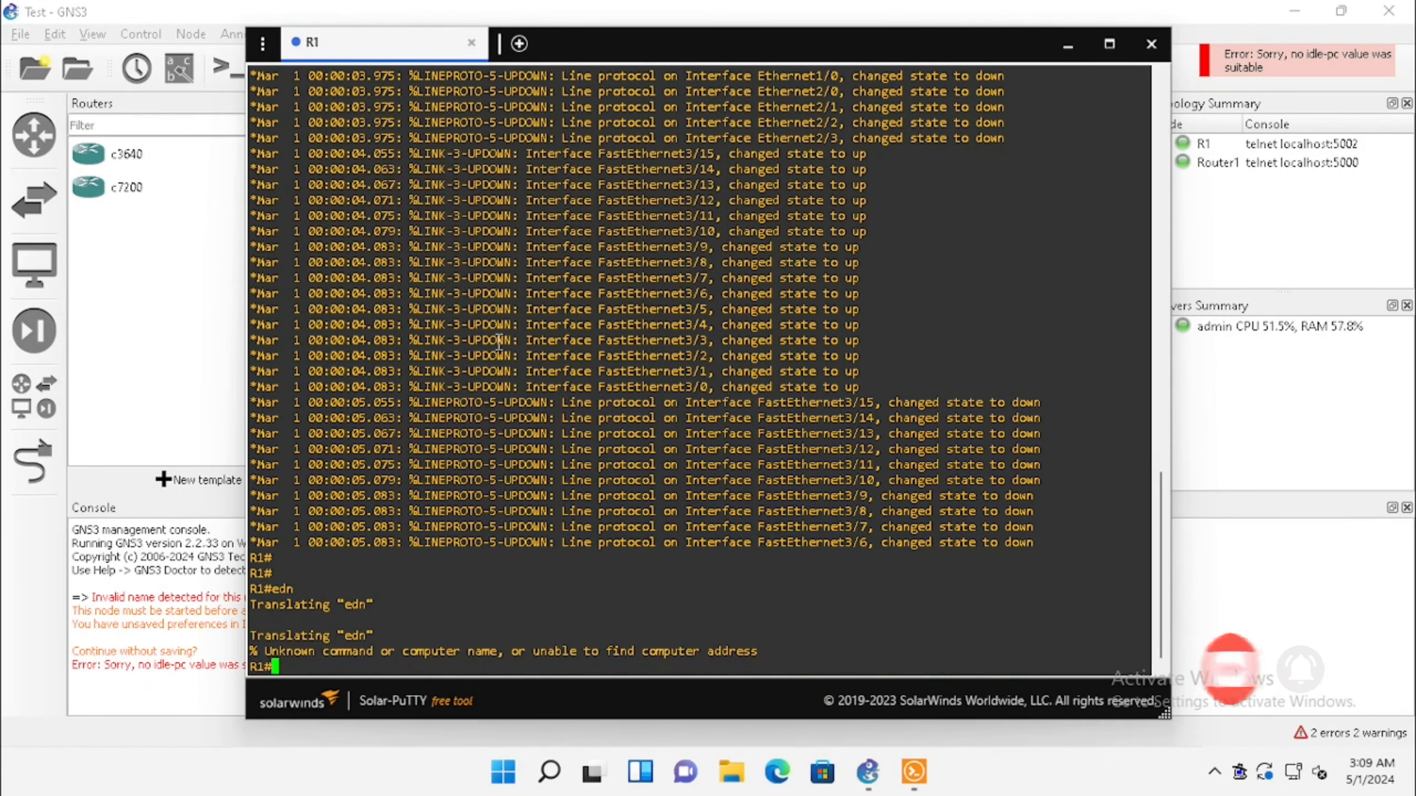
key("Return")
key("Return")
type("en")
key("Return")
type("conf t")
key("Return")
key("Return")
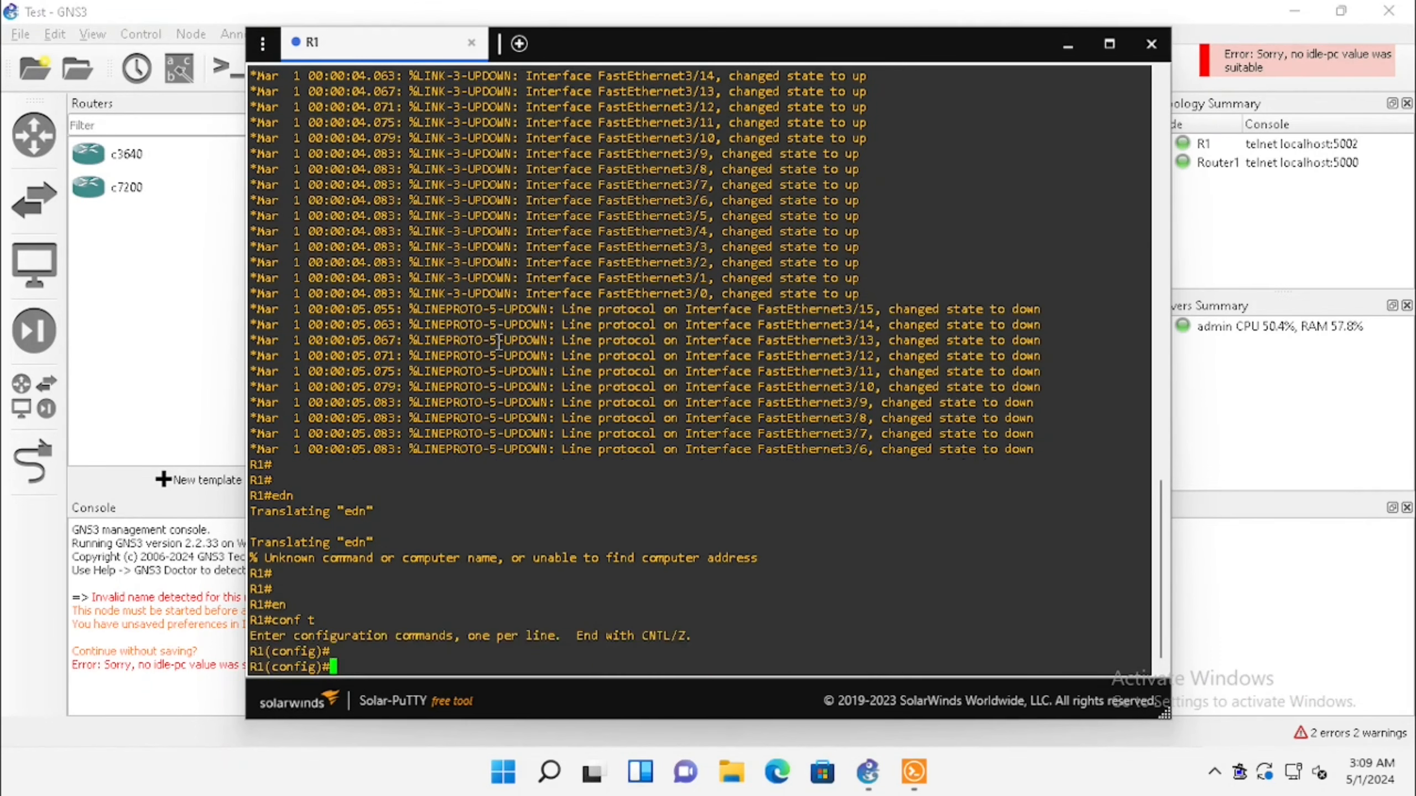